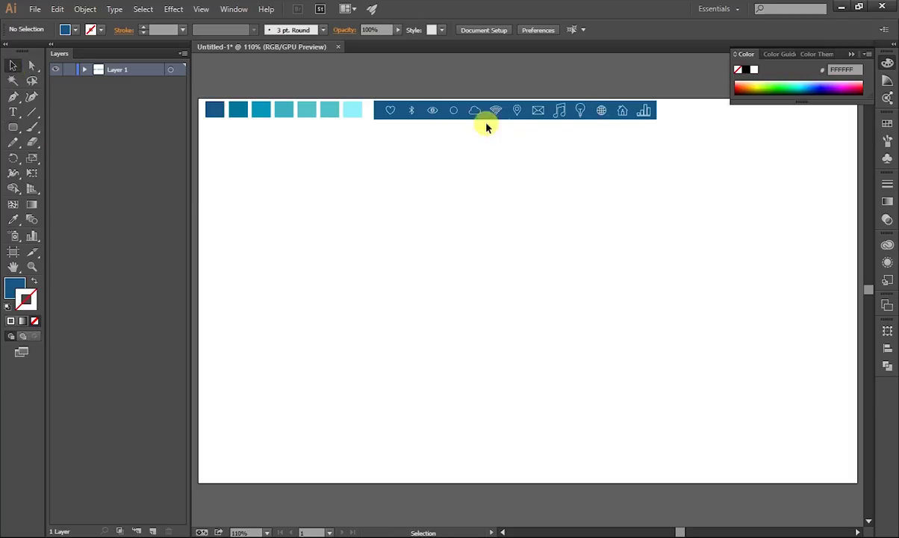
Draw a tall dark blue rounded rectangle, round its ends into a pill, and rotate it diagonally.
{"action": "left_click_drag", "start_coordinate": [14, 131], "coordinate": [74, 140]}
{"action": "mouse_move", "coordinate": [493, 181]}
{"action": "left_mouse_down"}
{"action": "mouse_move", "coordinate": [518, 290]}
{"action": "mouse_move", "coordinate": [549, 357]}
{"action": "mouse_move", "coordinate": [549, 396]}
{"action": "left_mouse_up"}
{"action": "left_click", "coordinate": [31, 68]}
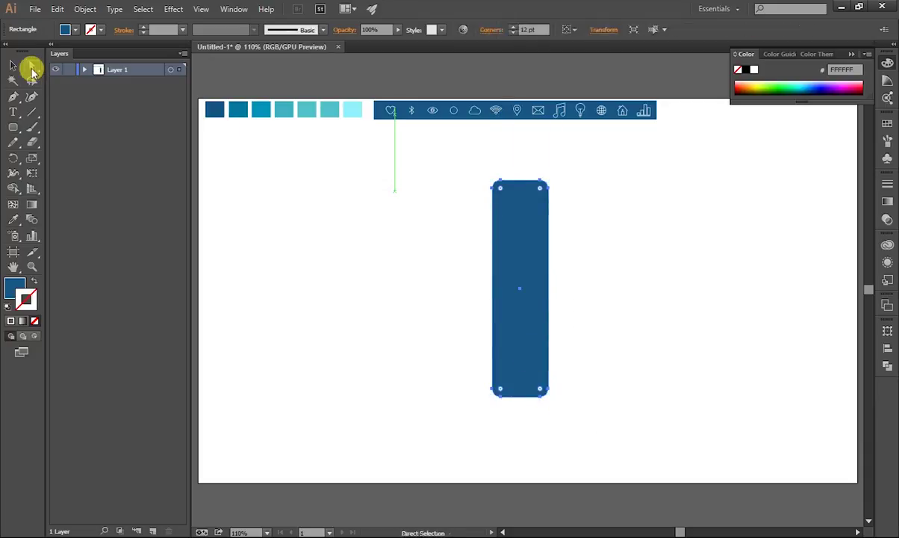
{"action": "mouse_move", "coordinate": [500, 187]}
{"action": "left_mouse_down"}
{"action": "mouse_move", "coordinate": [520, 207]}
{"action": "mouse_move", "coordinate": [533, 203]}
{"action": "left_mouse_up"}
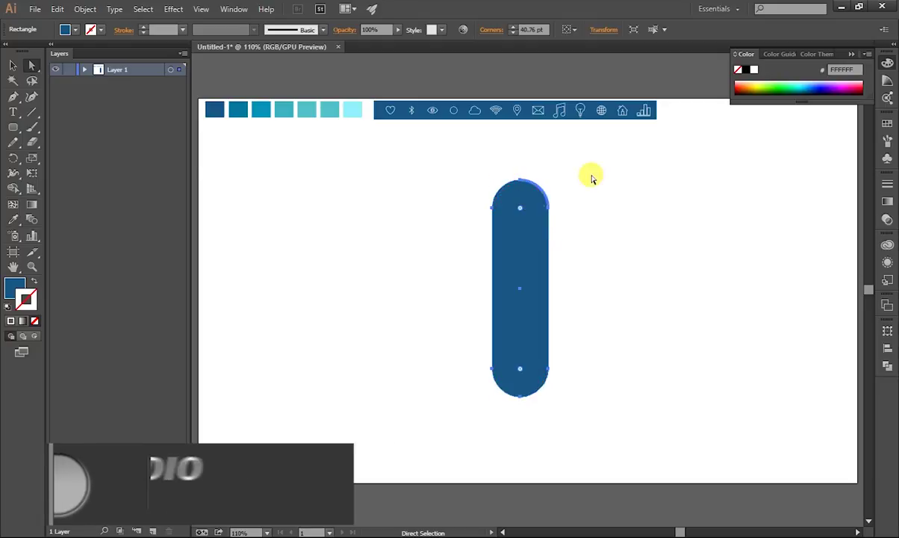
{"action": "left_click", "coordinate": [14, 158]}
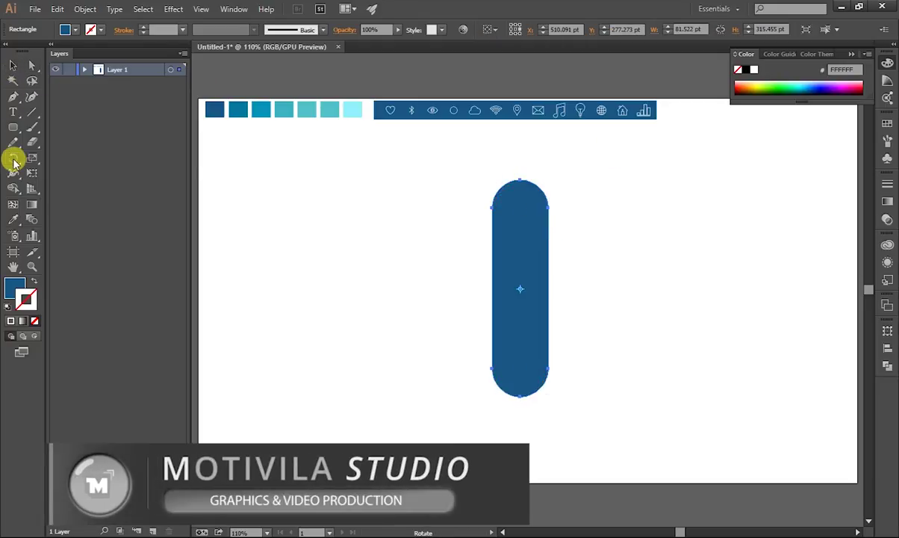
{"action": "mouse_move", "coordinate": [528, 203]}
{"action": "left_mouse_down"}
{"action": "mouse_move", "coordinate": [623, 251]}
{"action": "mouse_move", "coordinate": [602, 233]}
{"action": "mouse_move", "coordinate": [610, 236]}
{"action": "left_mouse_up"}
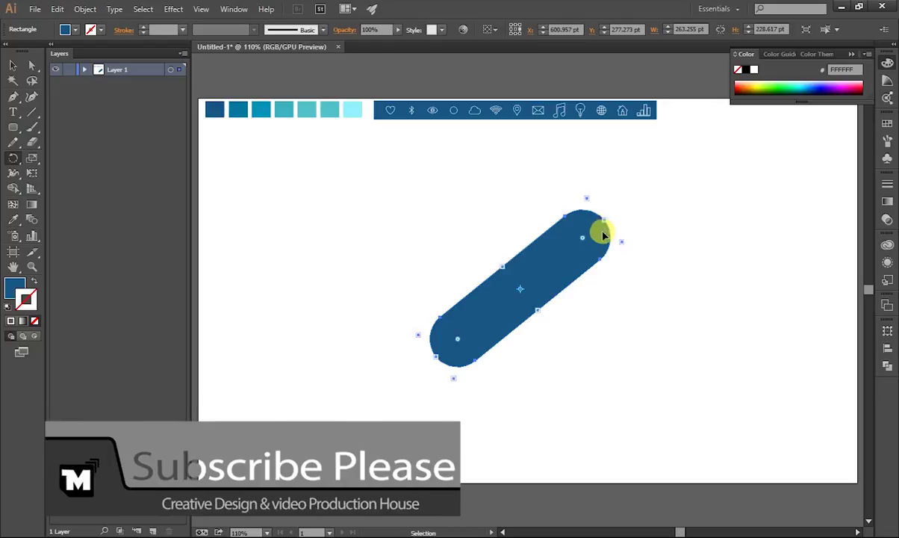
Build eight petals from 45° rotated copies of the upright pill and scale the flower up.
{"action": "key", "text": "ctrl+z"}
{"action": "left_click_drag", "start_coordinate": [542, 214], "coordinate": [591, 240]}
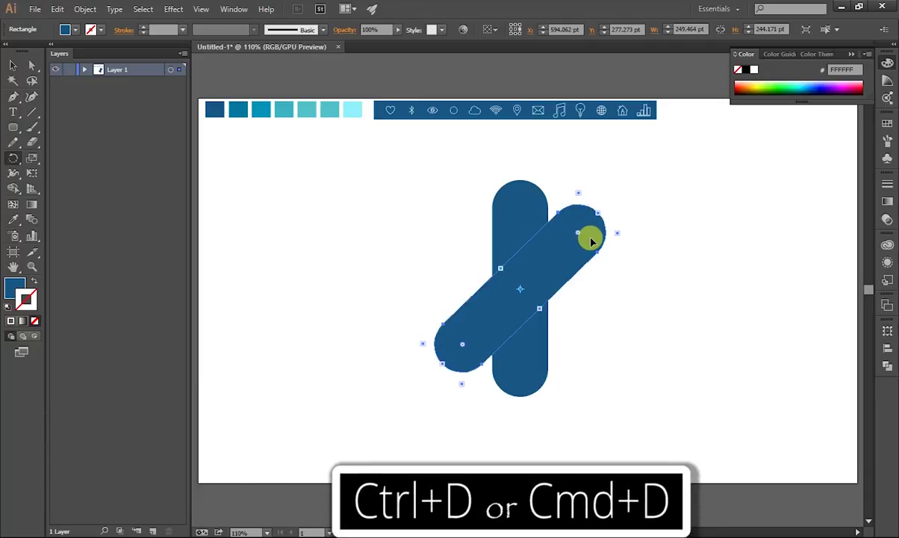
{"action": "key", "text": "ctrl+d"}
{"action": "key", "text": "ctrl+d"}
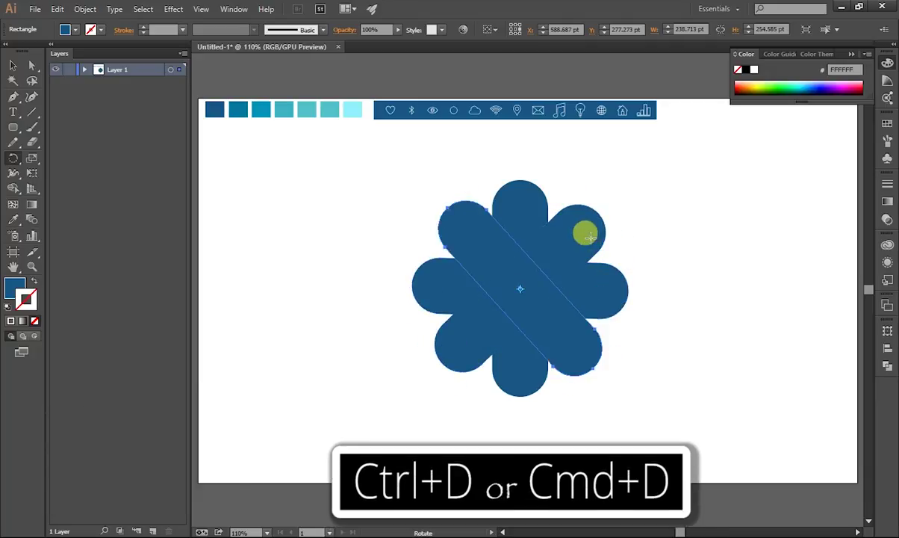
{"action": "left_click", "coordinate": [12, 65]}
{"action": "mouse_move", "coordinate": [345, 175]}
{"action": "left_mouse_down"}
{"action": "mouse_move", "coordinate": [682, 404]}
{"action": "mouse_move", "coordinate": [633, 399]}
{"action": "mouse_move", "coordinate": [724, 437]}
{"action": "left_mouse_up"}
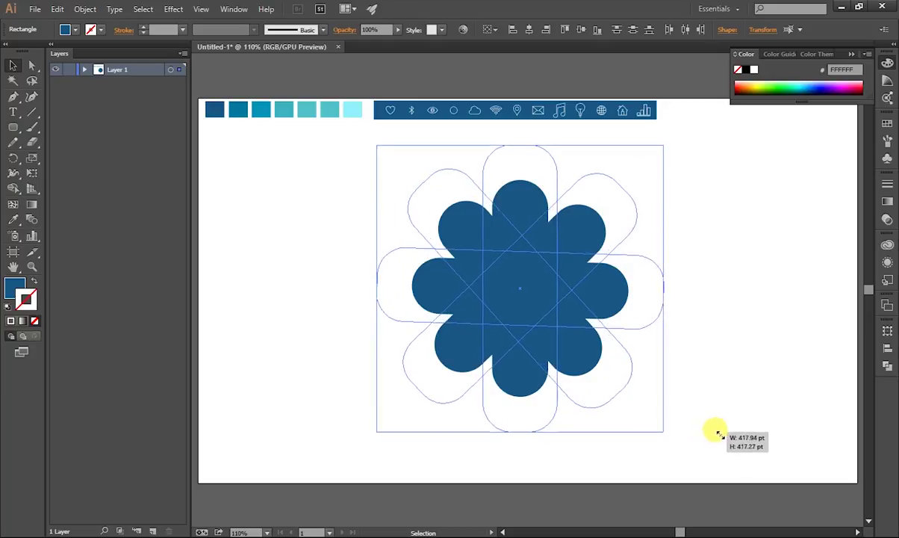
Round all the petal tips further to about 54.86 pt corner radius.
{"action": "left_click", "coordinate": [732, 323]}
{"action": "left_click", "coordinate": [625, 278]}
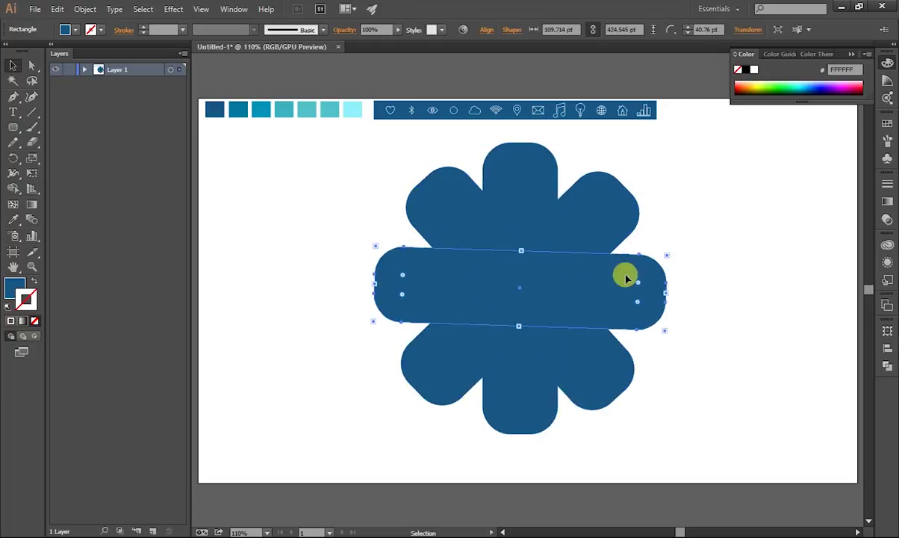
{"action": "left_click_drag", "start_coordinate": [728, 201], "coordinate": [381, 395]}
{"action": "left_click", "coordinate": [32, 65]}
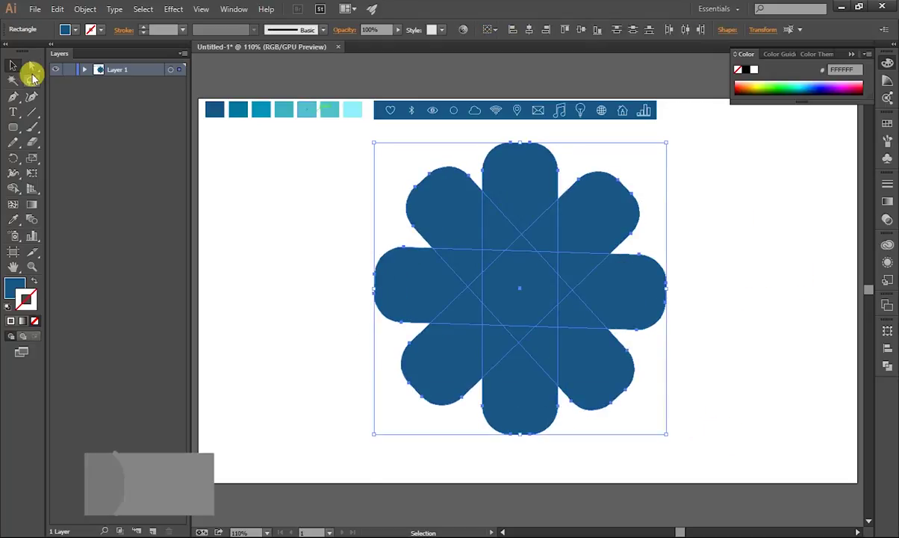
{"action": "left_click_drag", "start_coordinate": [528, 170], "coordinate": [511, 176]}
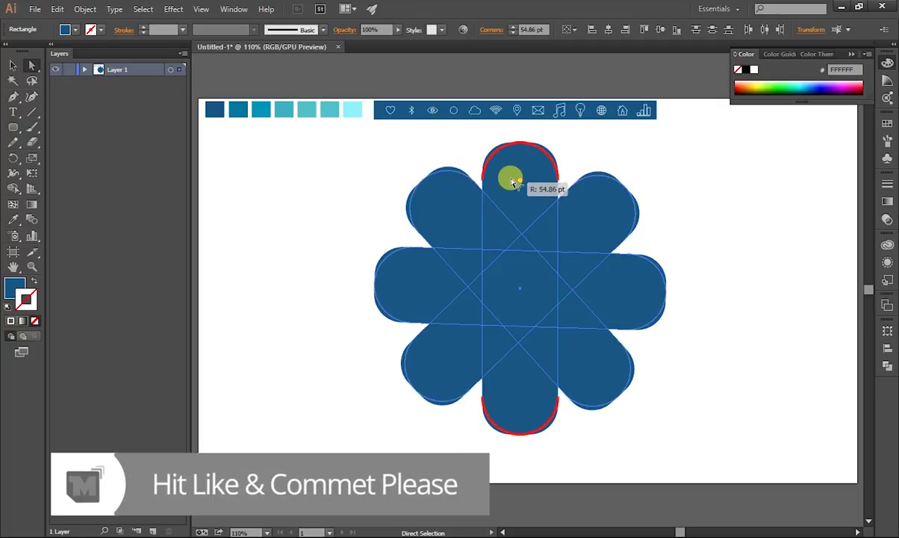
{"action": "left_click", "coordinate": [710, 210]}
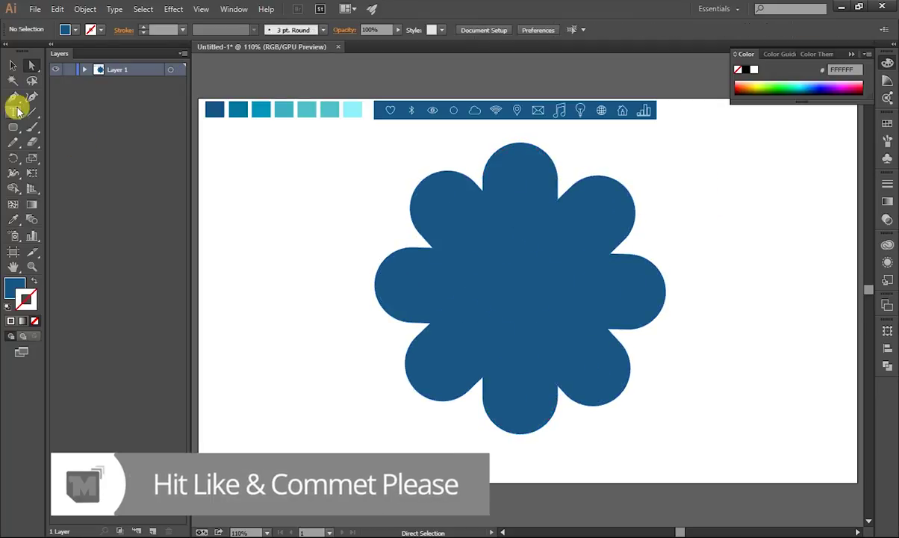
Draw a circle centred on the flower with a white stroke.
{"action": "mouse_move", "coordinate": [12, 126]}
{"action": "left_mouse_down"}
{"action": "mouse_move", "coordinate": [54, 143]}
{"action": "mouse_move", "coordinate": [60, 157]}
{"action": "left_mouse_up"}
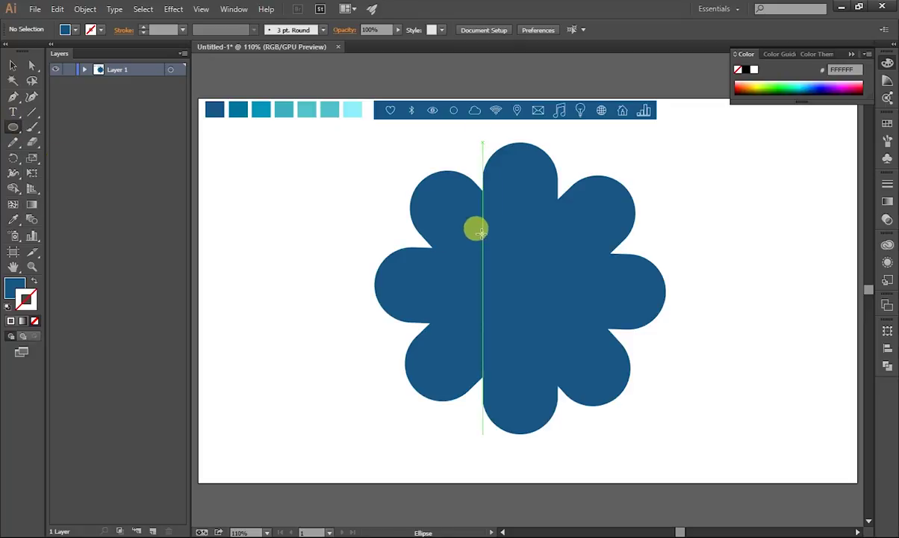
{"action": "left_click_drag", "start_coordinate": [471, 233], "coordinate": [556, 336]}
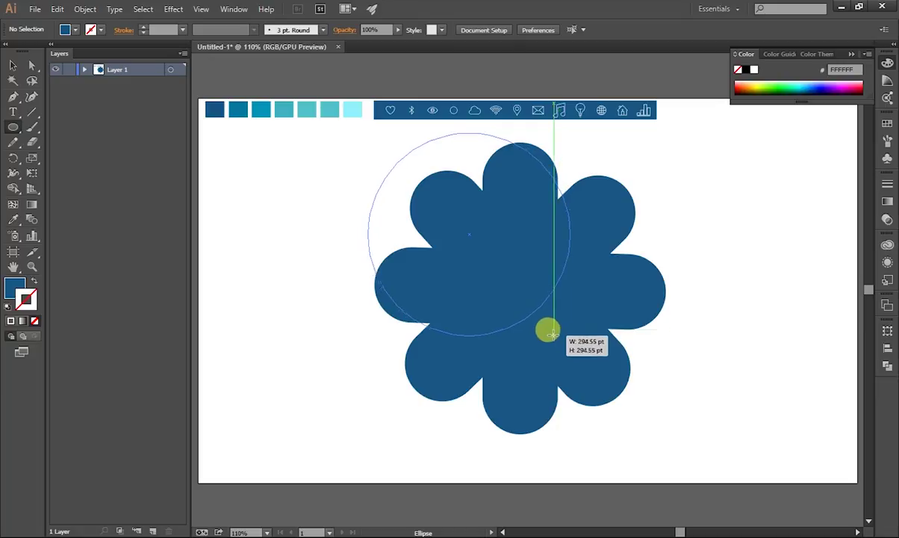
{"action": "left_click_drag", "start_coordinate": [556, 336], "coordinate": [532, 296]}
{"action": "left_click", "coordinate": [13, 65]}
{"action": "left_click_drag", "start_coordinate": [473, 248], "coordinate": [537, 310]}
{"action": "left_click", "coordinate": [33, 282]}
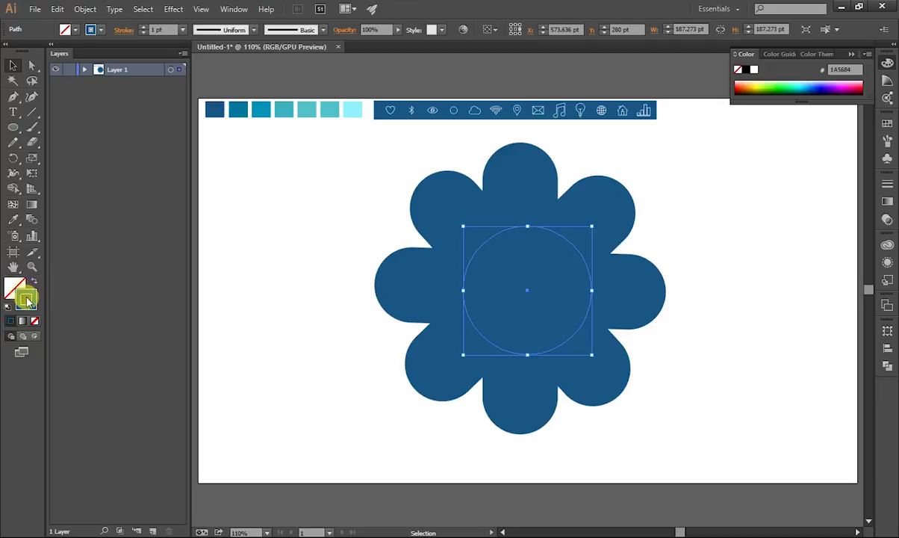
{"action": "double_click", "coordinate": [26, 299]}
{"action": "left_click", "coordinate": [136, 148]}
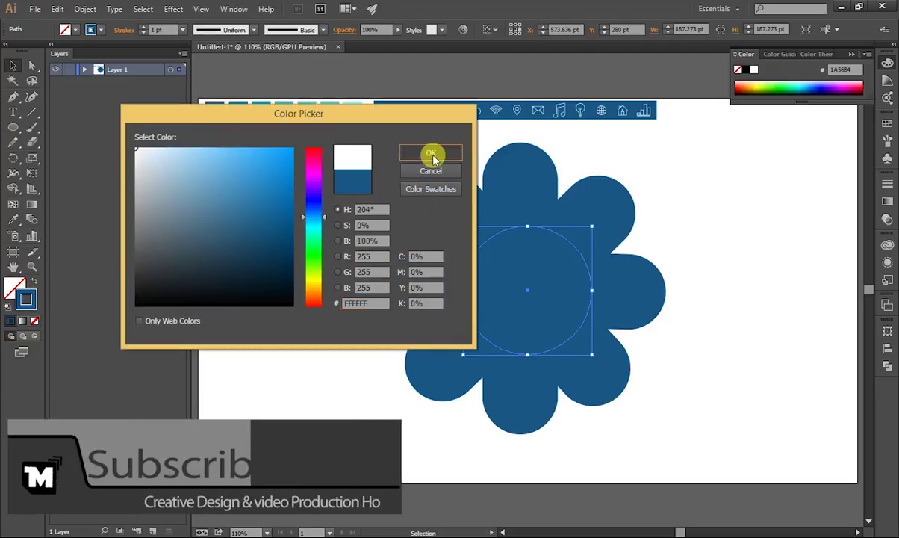
{"action": "left_click", "coordinate": [431, 153]}
Cut the flower along the circle with Divide Objects Below, then select the round centre piece.
{"action": "left_click", "coordinate": [82, 10]}
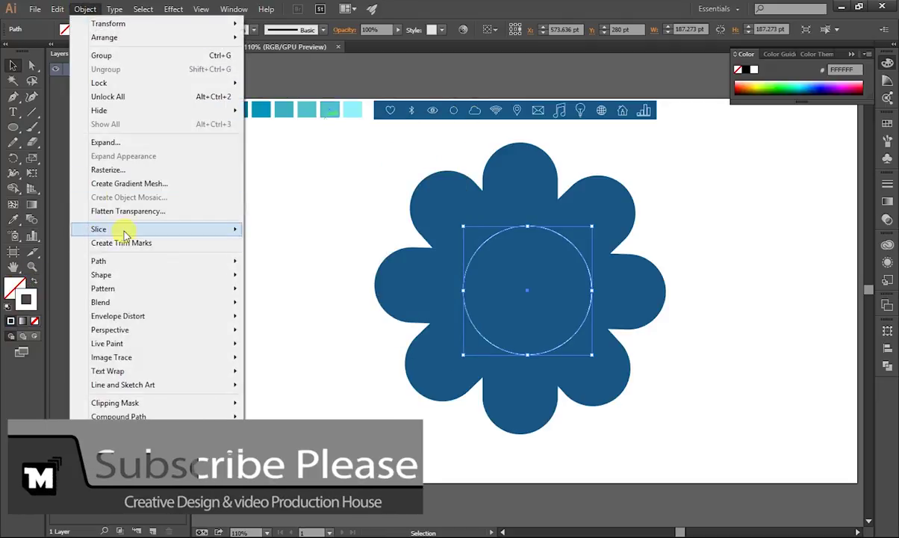
{"action": "mouse_move", "coordinate": [99, 261]}
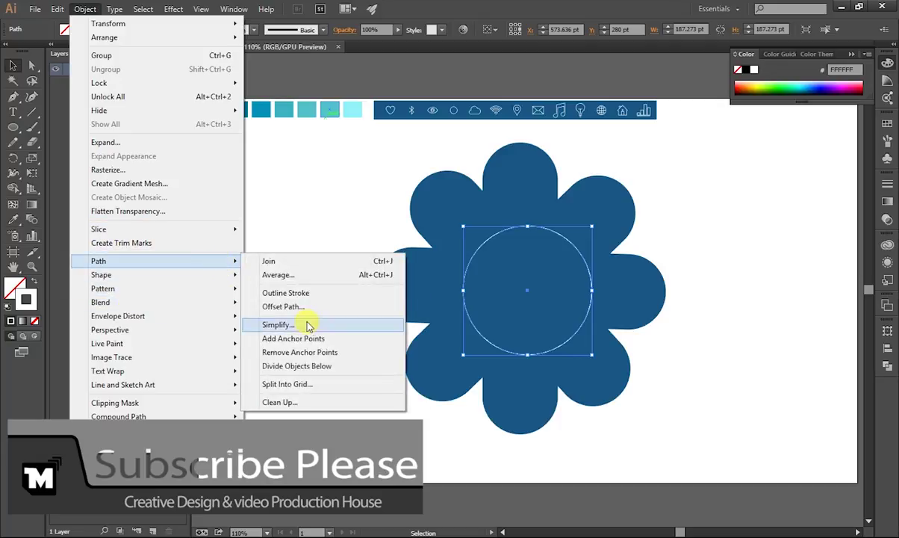
{"action": "left_click", "coordinate": [357, 365]}
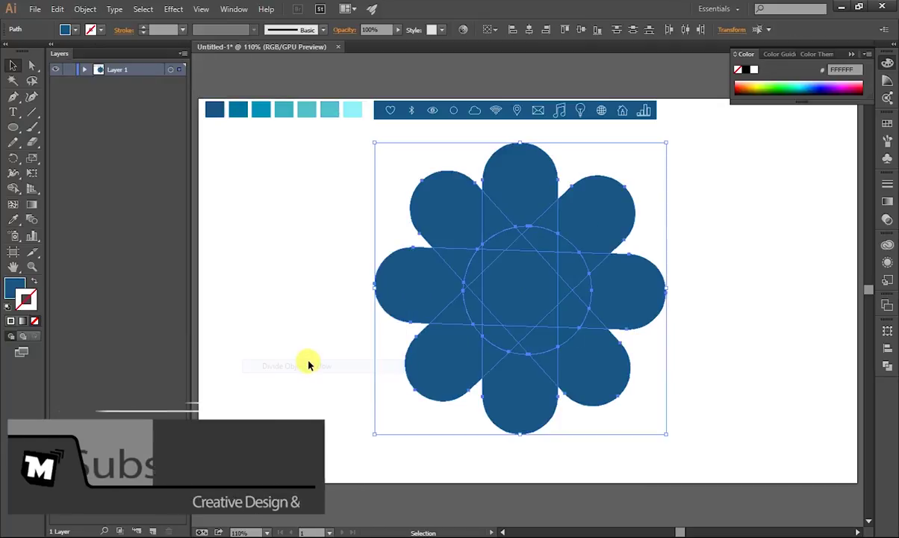
{"action": "left_click", "coordinate": [279, 256]}
{"action": "left_click", "coordinate": [517, 174]}
{"action": "left_click", "coordinate": [429, 199]}
{"action": "left_click", "coordinate": [594, 218]}
{"action": "left_click", "coordinate": [619, 292]}
{"action": "left_click", "coordinate": [592, 363]}
{"action": "left_click", "coordinate": [488, 368]}
{"action": "left_click", "coordinate": [421, 287]}
{"action": "left_click", "coordinate": [331, 239]}
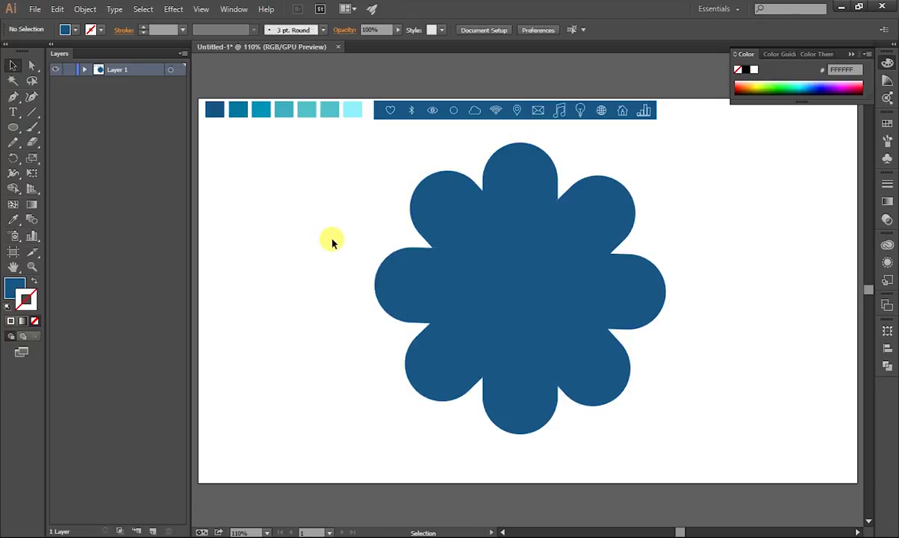
{"action": "left_click", "coordinate": [543, 296]}
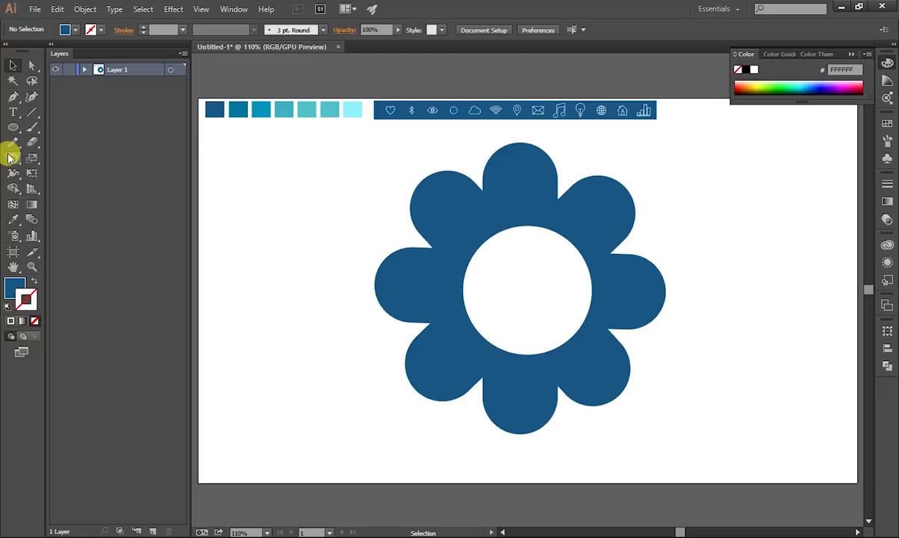
Draw a 196 pt circle, move it into the flower's centre hole, and fill it white.
{"action": "left_click", "coordinate": [13, 127]}
{"action": "left_click", "coordinate": [68, 157]}
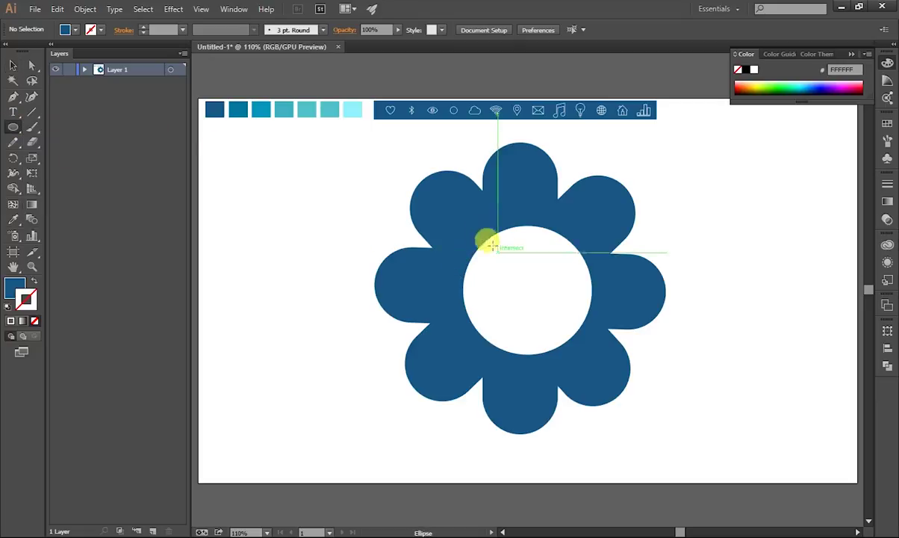
{"action": "left_click_drag", "start_coordinate": [471, 222], "coordinate": [538, 261]}
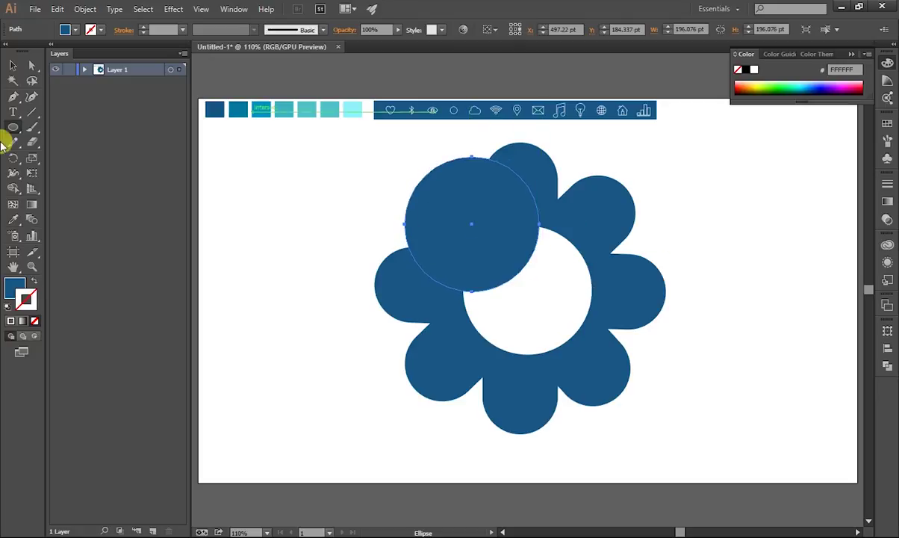
{"action": "left_click", "coordinate": [13, 65]}
{"action": "mouse_move", "coordinate": [476, 247]}
{"action": "left_mouse_down"}
{"action": "mouse_move", "coordinate": [533, 306]}
{"action": "mouse_move", "coordinate": [566, 283]}
{"action": "left_mouse_up"}
{"action": "left_click", "coordinate": [26, 299]}
{"action": "double_click", "coordinate": [17, 291]}
{"action": "left_click", "coordinate": [129, 136]}
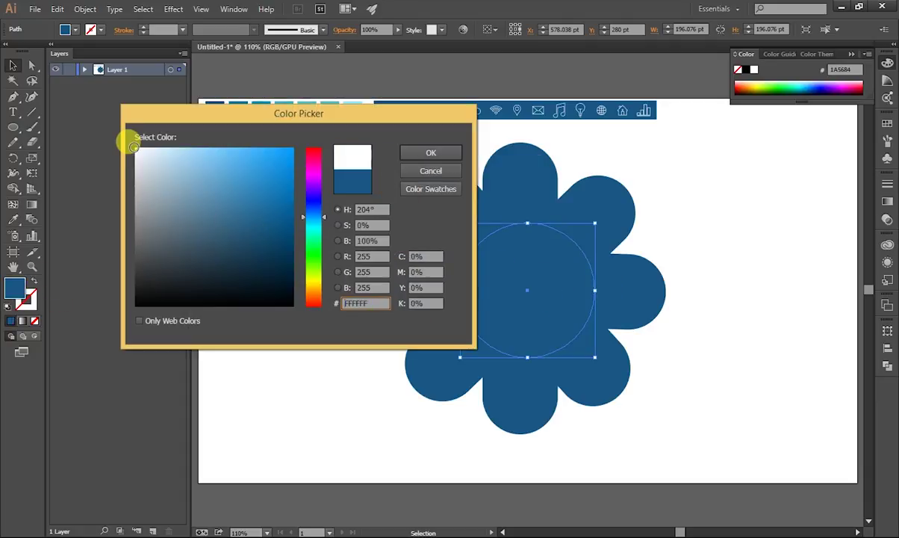
{"action": "left_click", "coordinate": [424, 151]}
Nudge the white circle left, up and right until centred in the flower.
{"action": "left_click", "coordinate": [308, 230]}
{"action": "left_click", "coordinate": [538, 312]}
{"action": "key", "text": "Left"}
{"action": "key", "text": "Left"}
{"action": "key", "text": "Left"}
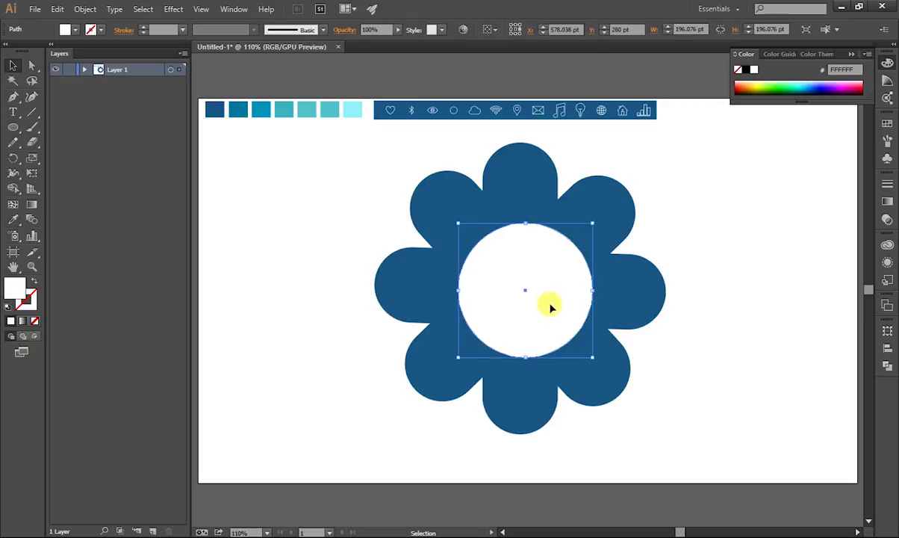
{"action": "key", "text": "Left"}
{"action": "key", "text": "Left"}
{"action": "key", "text": "Left"}
{"action": "key", "text": "Up"}
{"action": "key", "text": "Right"}
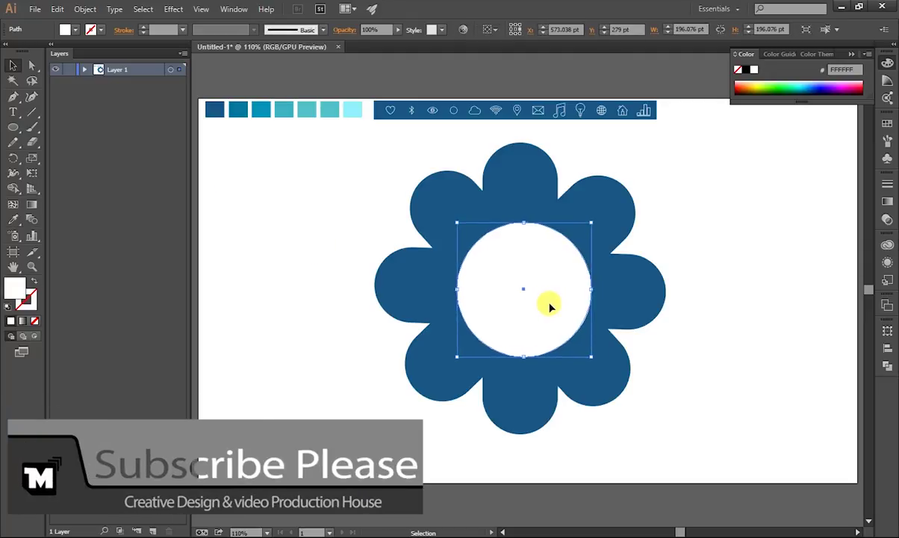
{"action": "left_click", "coordinate": [739, 350]}
Enlarge the white circle to about 210.182 pt wide and nudge it slightly left.
{"action": "left_click", "coordinate": [545, 319]}
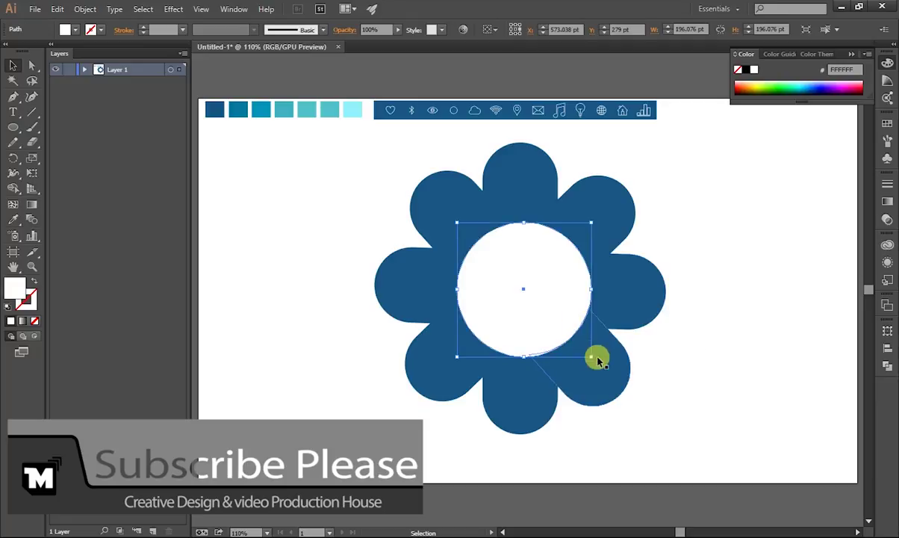
{"action": "left_click_drag", "start_coordinate": [591, 357], "coordinate": [605, 363]}
{"action": "left_click", "coordinate": [728, 361]}
{"action": "left_click", "coordinate": [556, 333]}
{"action": "key", "text": "Left"}
{"action": "key", "text": "Left"}
{"action": "key", "text": "Left"}
{"action": "key", "text": "Left"}
{"action": "key", "text": "Left"}
{"action": "key", "text": "Left"}
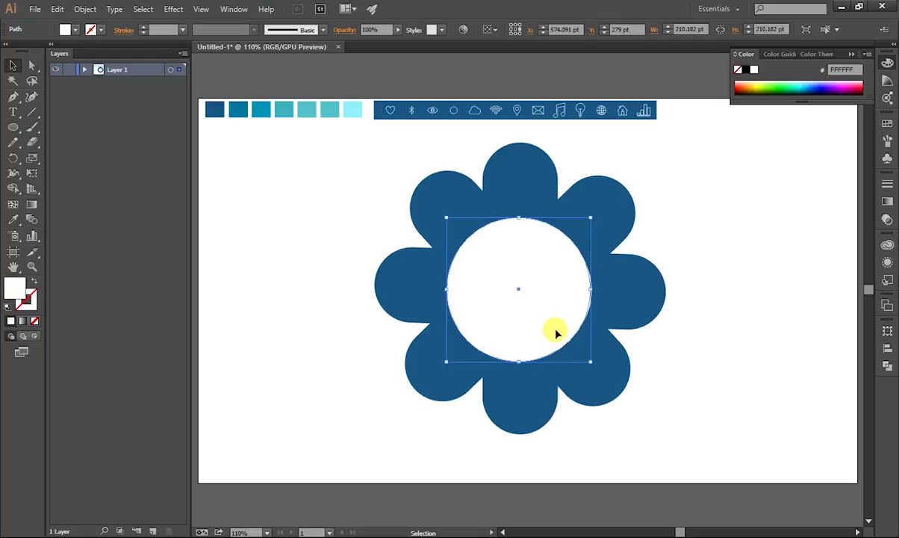
{"action": "left_click", "coordinate": [747, 336]}
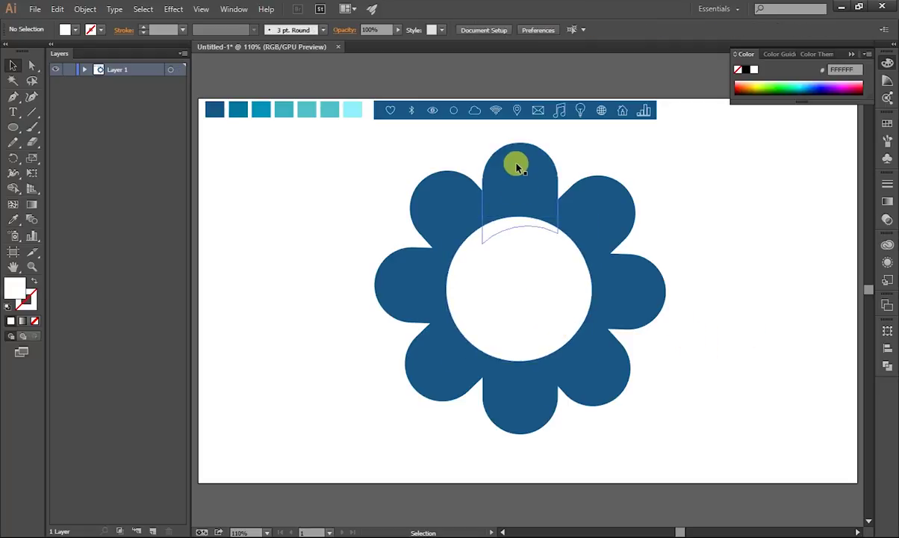
Fill the lower-left petal with the second swatch's teal.
{"action": "left_click", "coordinate": [518, 416]}
{"action": "left_click", "coordinate": [13, 219]}
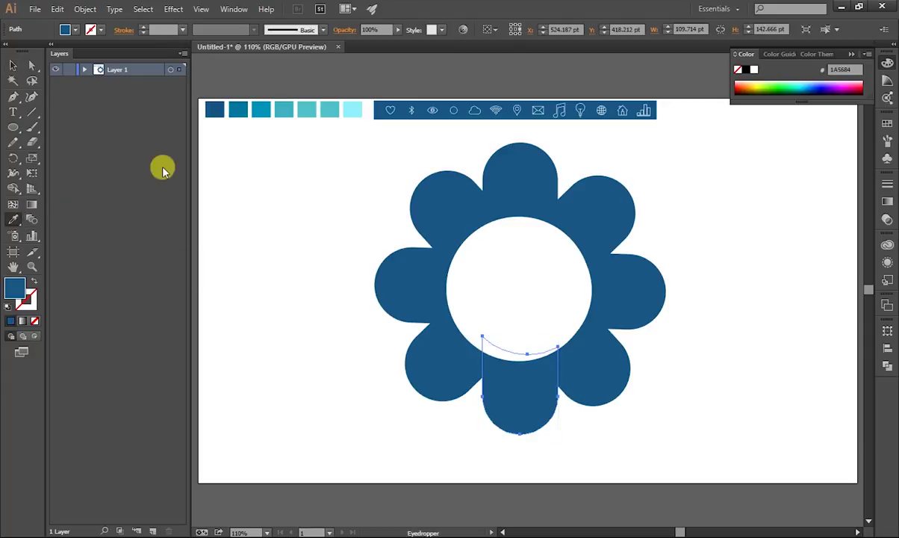
{"action": "left_click", "coordinate": [13, 66]}
{"action": "left_click", "coordinate": [438, 379]}
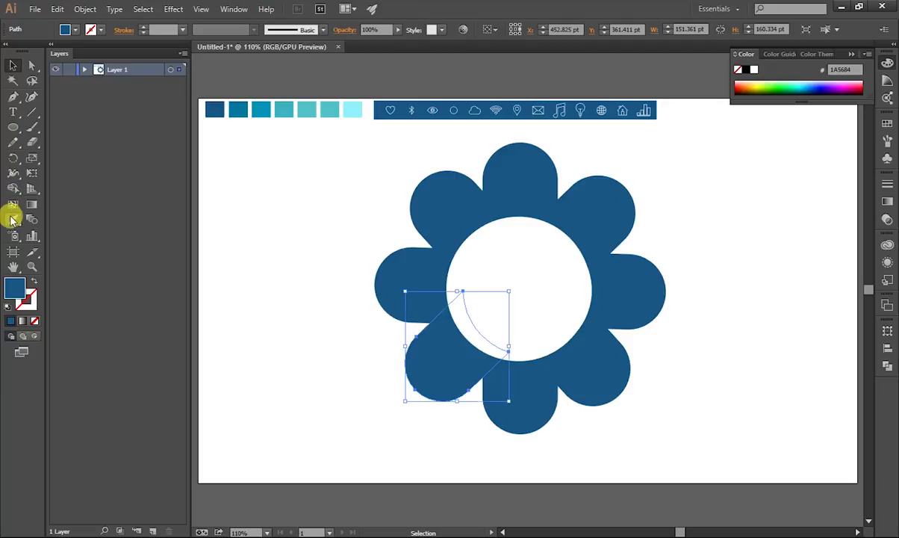
{"action": "left_click_drag", "start_coordinate": [12, 219], "coordinate": [93, 227]}
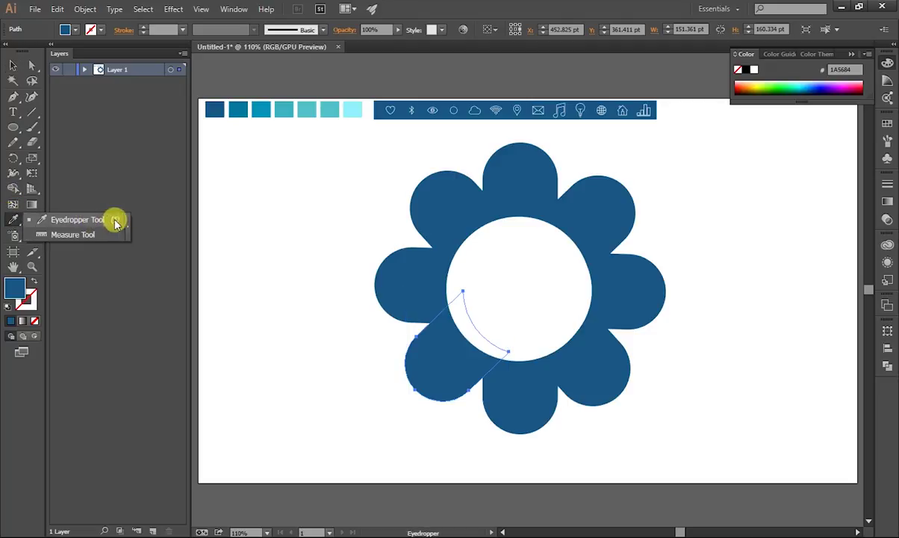
{"action": "left_click", "coordinate": [239, 109]}
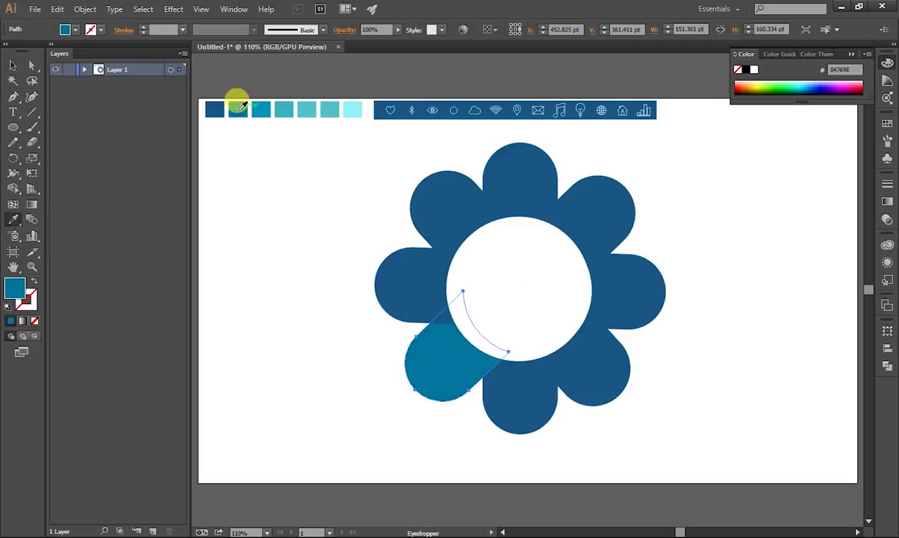
Fill the left petal with the third swatch's teal and the upper-left petal with 53C3CA.
{"action": "key", "text": "v"}
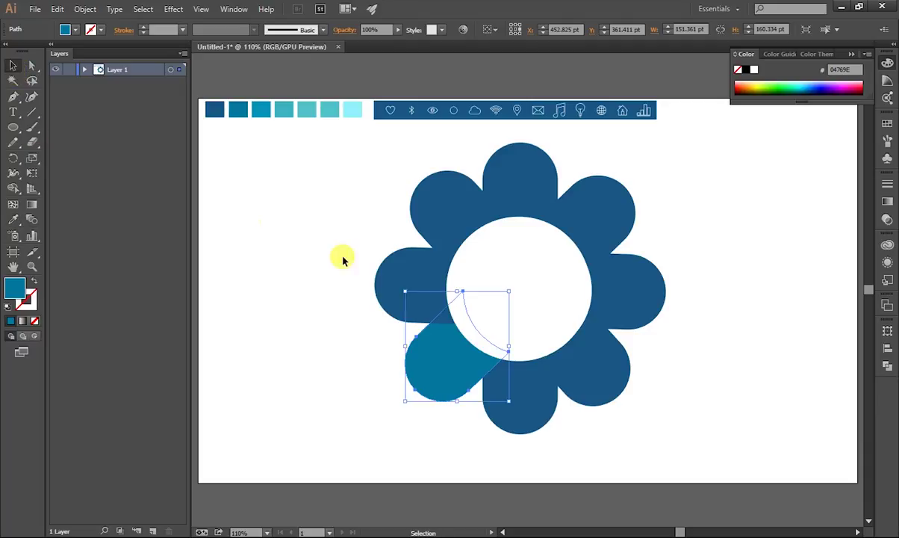
{"action": "left_click", "coordinate": [407, 275]}
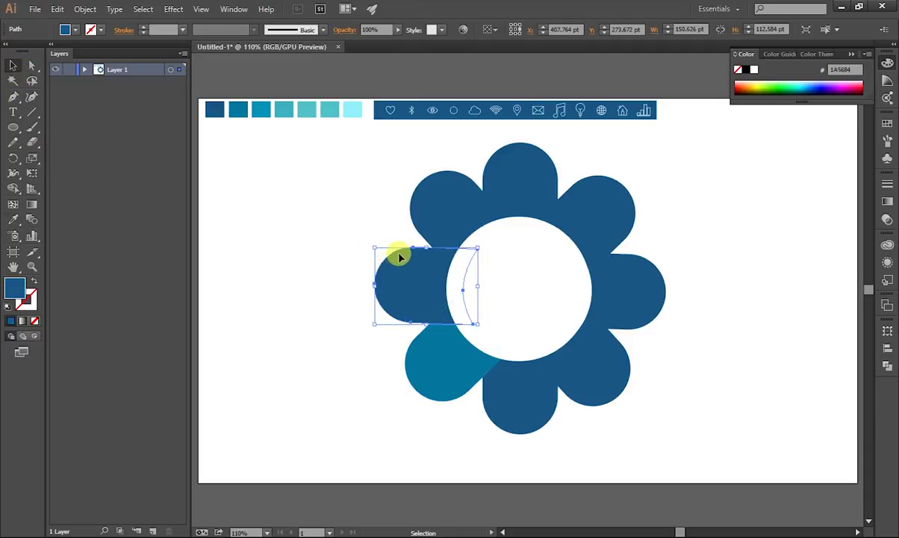
{"action": "key", "text": "i"}
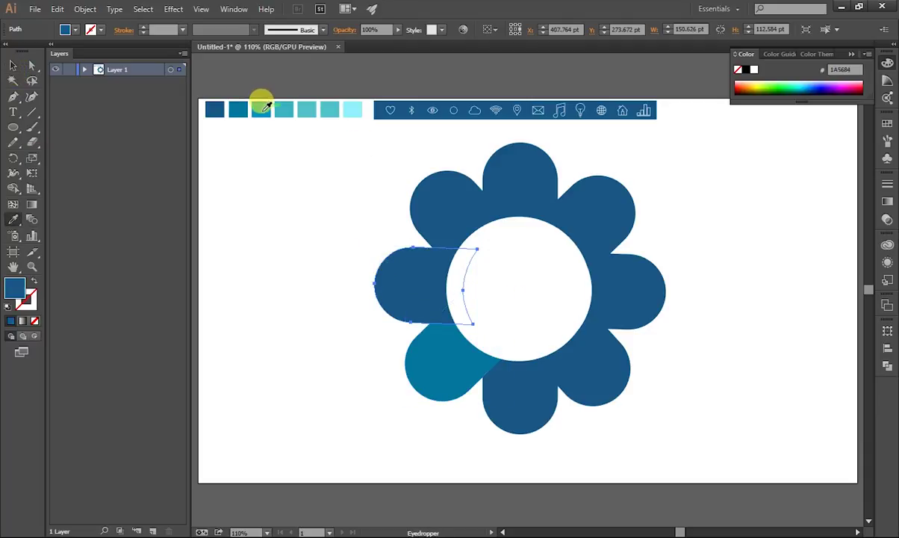
{"action": "left_click", "coordinate": [265, 107]}
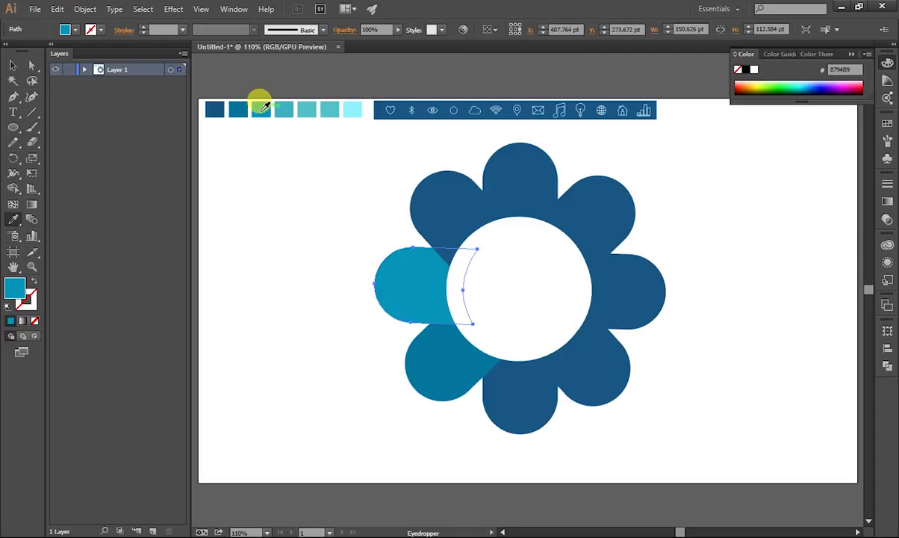
{"action": "key", "text": "v"}
{"action": "left_click", "coordinate": [458, 216]}
{"action": "key", "text": "i"}
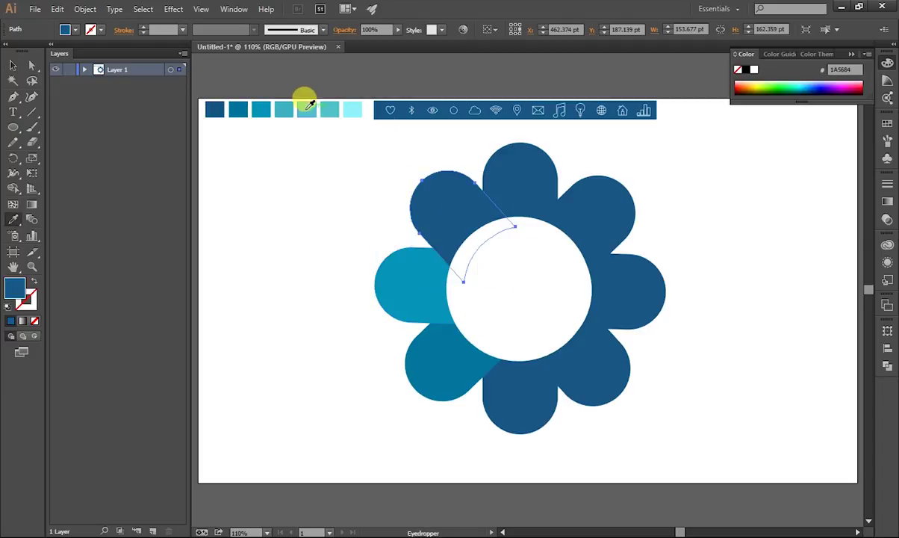
{"action": "left_click", "coordinate": [307, 107]}
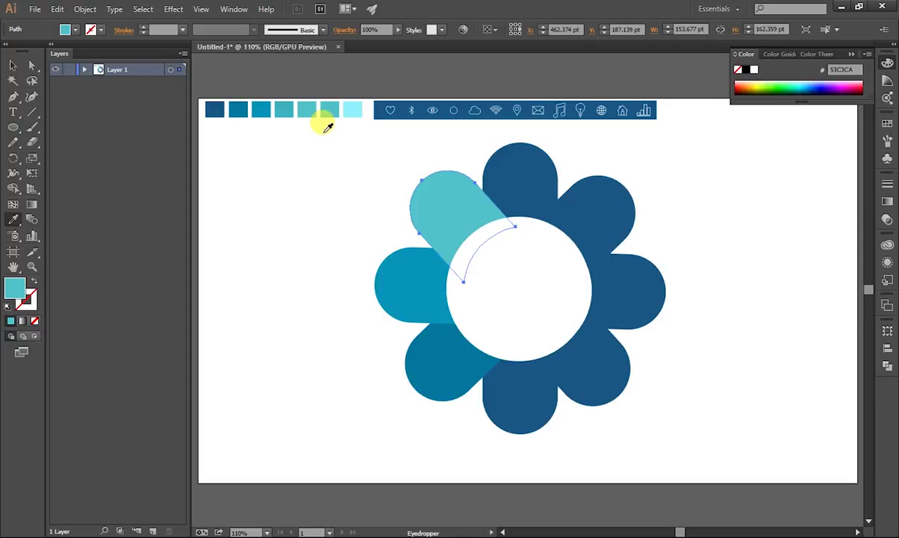
Recolour the top petal to a lighter pale cyan, 73E7EA.
{"action": "key", "text": "v"}
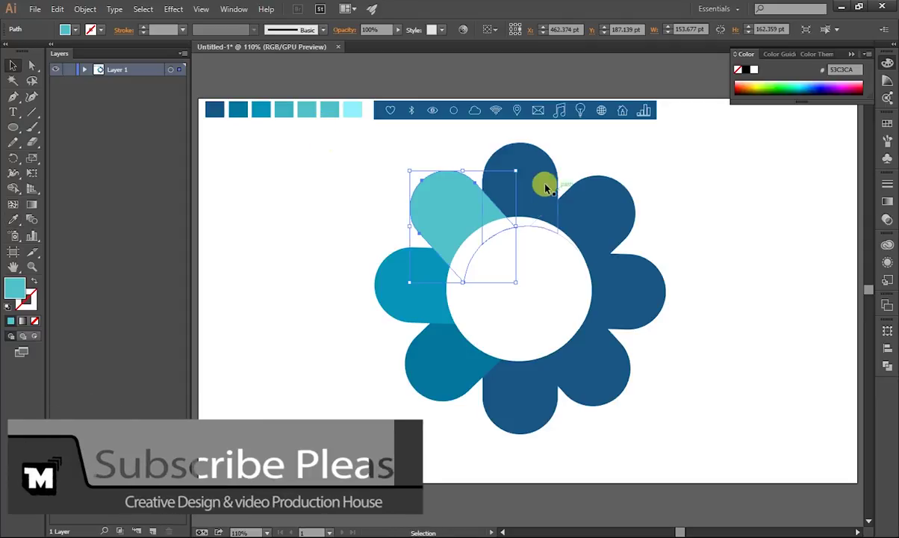
{"action": "left_click", "coordinate": [532, 183]}
{"action": "left_click", "coordinate": [14, 221]}
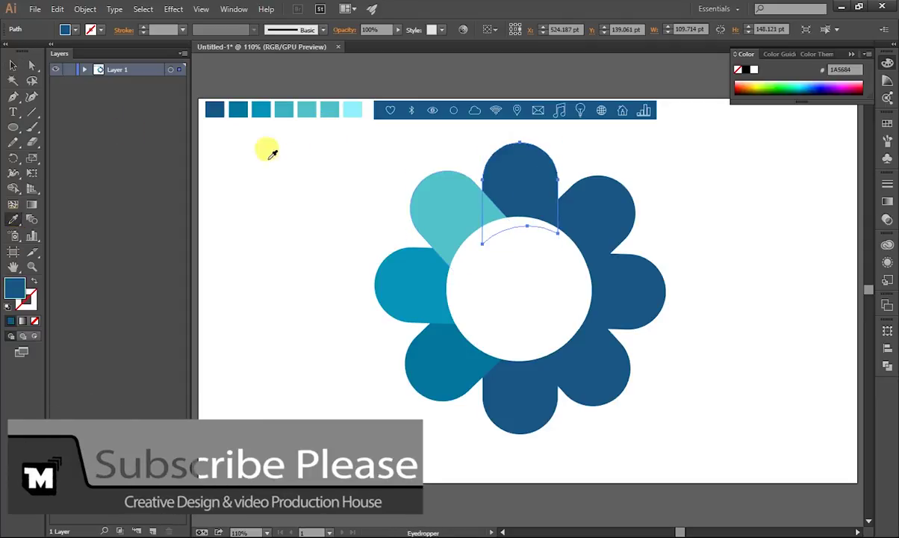
{"action": "left_click", "coordinate": [311, 106]}
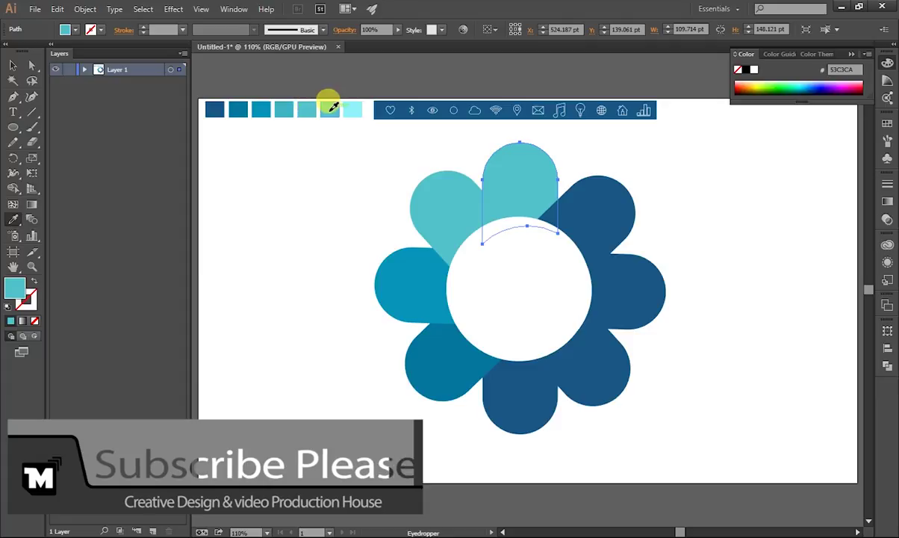
{"action": "left_click", "coordinate": [16, 66]}
{"action": "left_click", "coordinate": [580, 221]}
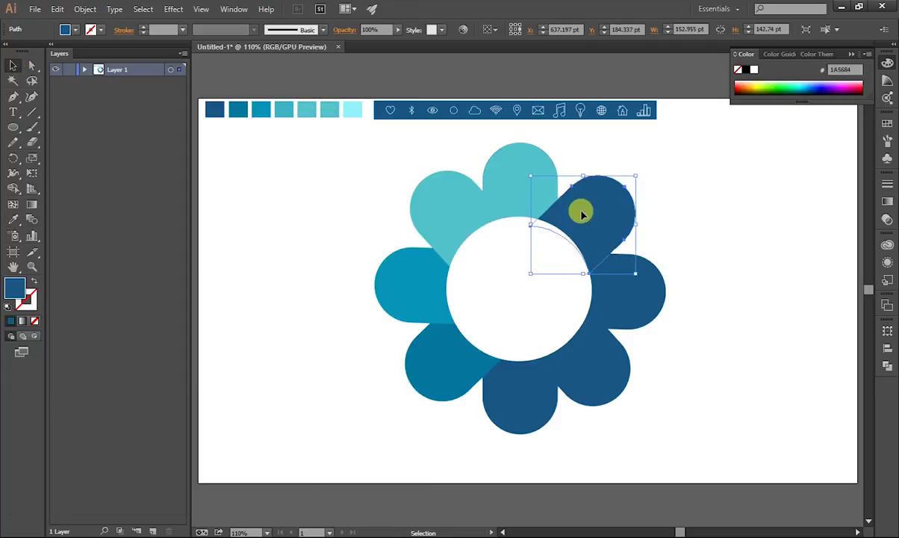
{"action": "left_click", "coordinate": [515, 172]}
{"action": "double_click", "coordinate": [19, 293]}
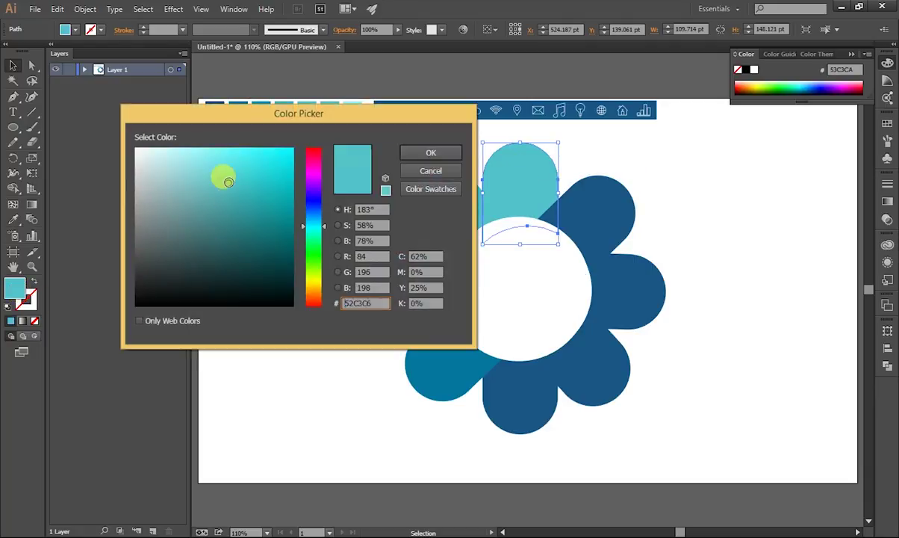
{"action": "left_click_drag", "start_coordinate": [222, 178], "coordinate": [219, 161]}
{"action": "left_click", "coordinate": [440, 151]}
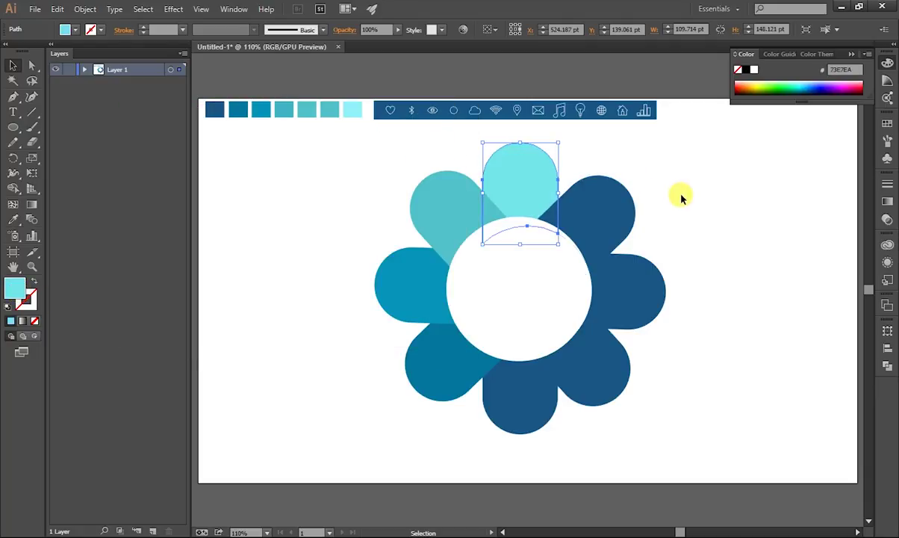
{"action": "left_click", "coordinate": [672, 196]}
{"action": "left_click", "coordinate": [617, 217]}
Fill the upper-right petal with 0794B9 and the right petal with teal 53C3CA.
{"action": "left_click", "coordinate": [13, 221]}
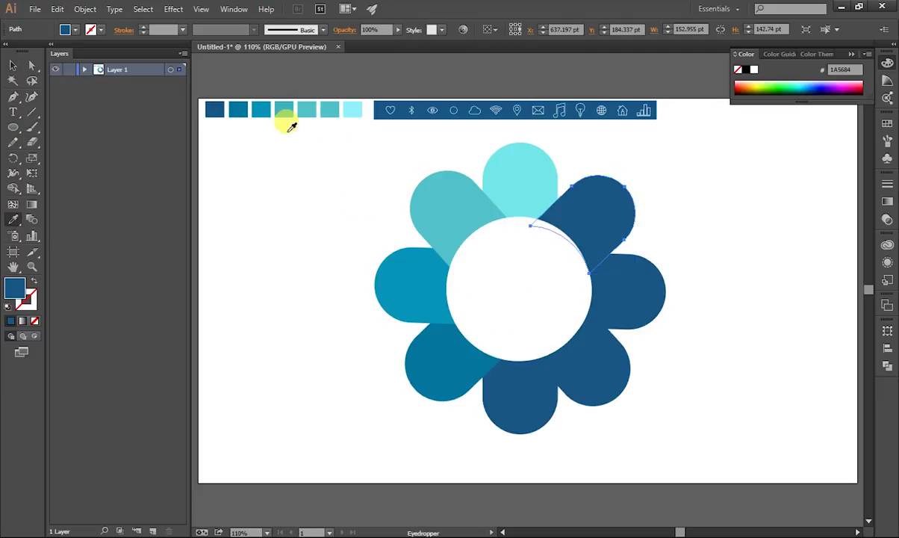
{"action": "left_click", "coordinate": [267, 111]}
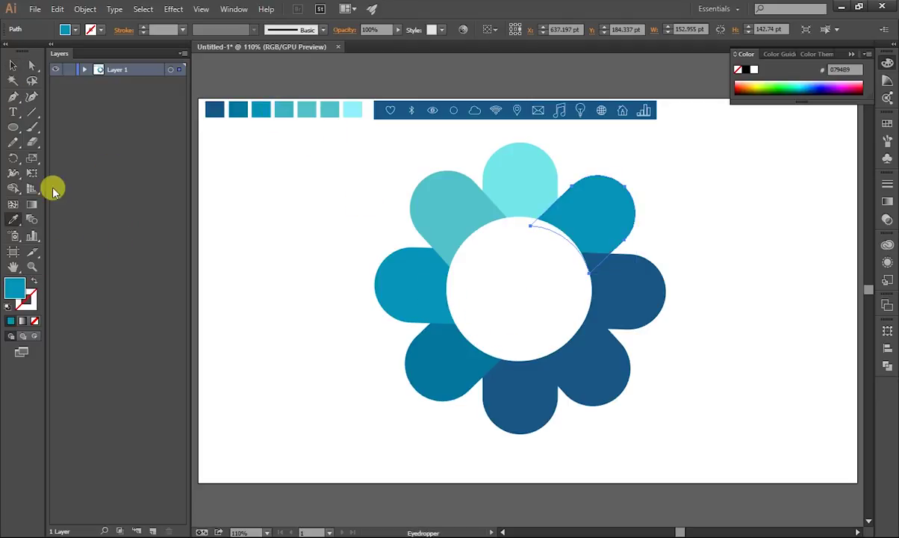
{"action": "left_click", "coordinate": [639, 303], "text": "ctrl"}
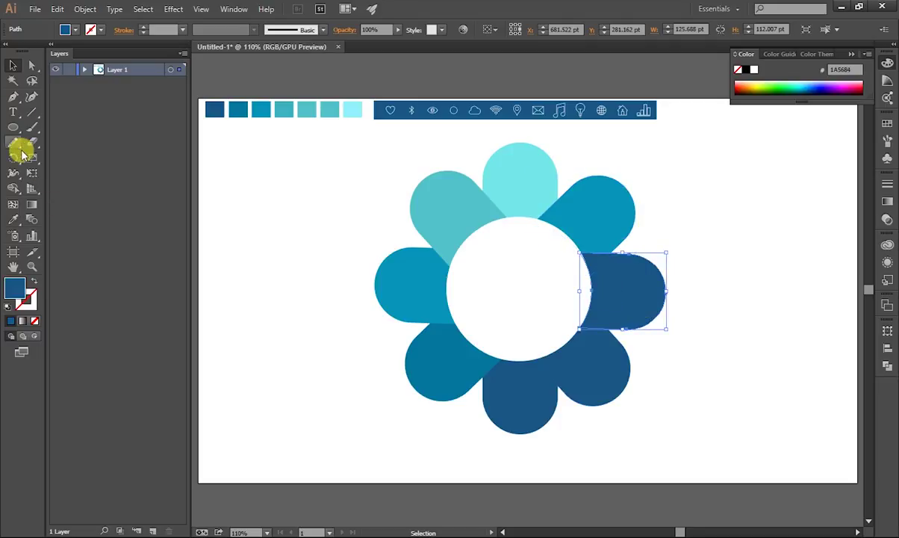
{"action": "left_click", "coordinate": [13, 223]}
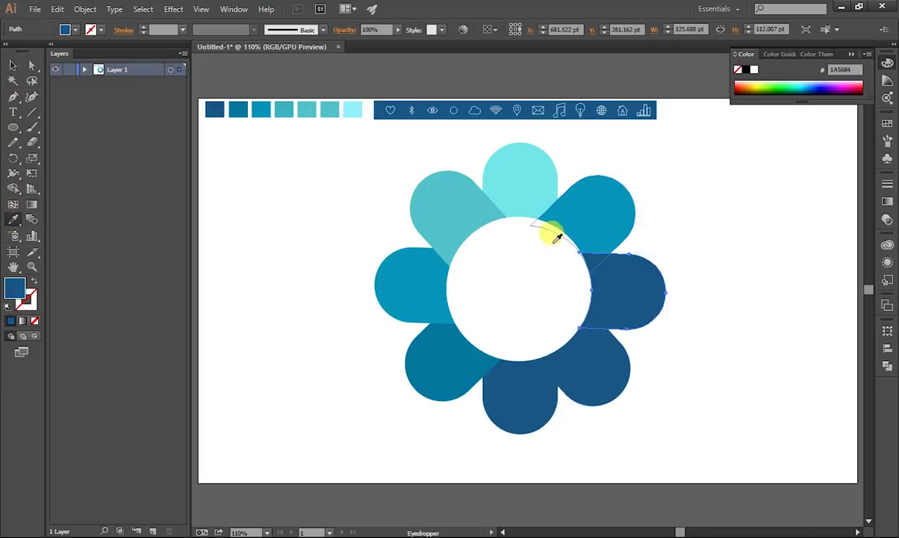
{"action": "left_click", "coordinate": [448, 209]}
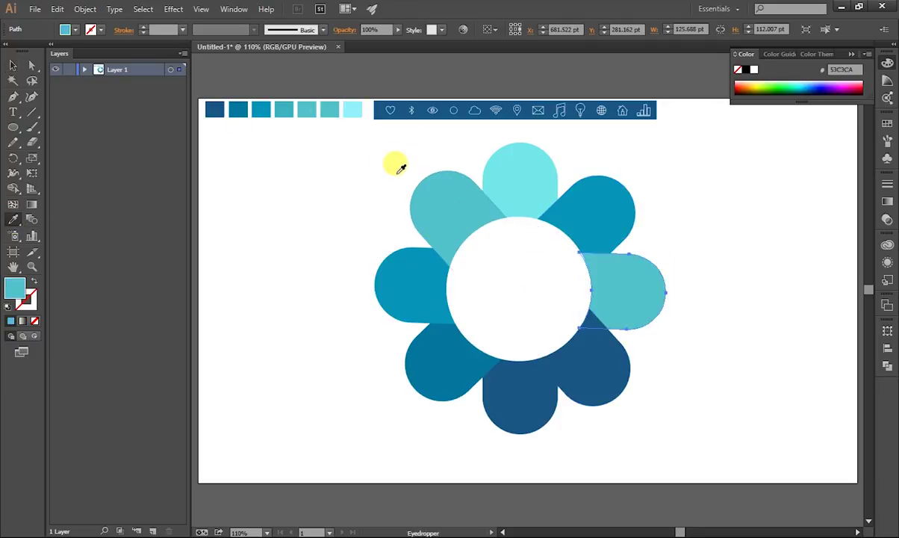
{"action": "left_click", "coordinate": [423, 289]}
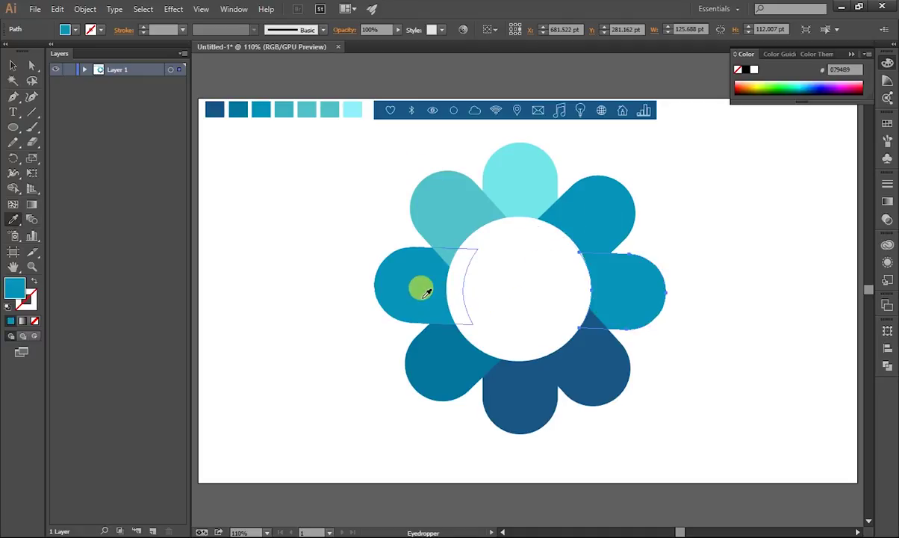
{"action": "left_click", "coordinate": [441, 209]}
Give the lower-right petal the third swatch's teal 0794B9.
{"action": "left_click", "coordinate": [13, 66]}
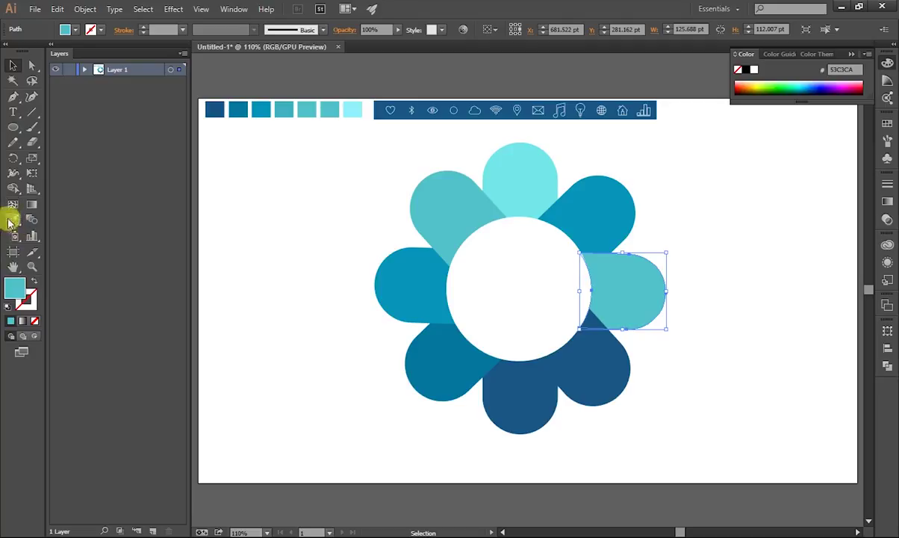
{"action": "left_click", "coordinate": [596, 375]}
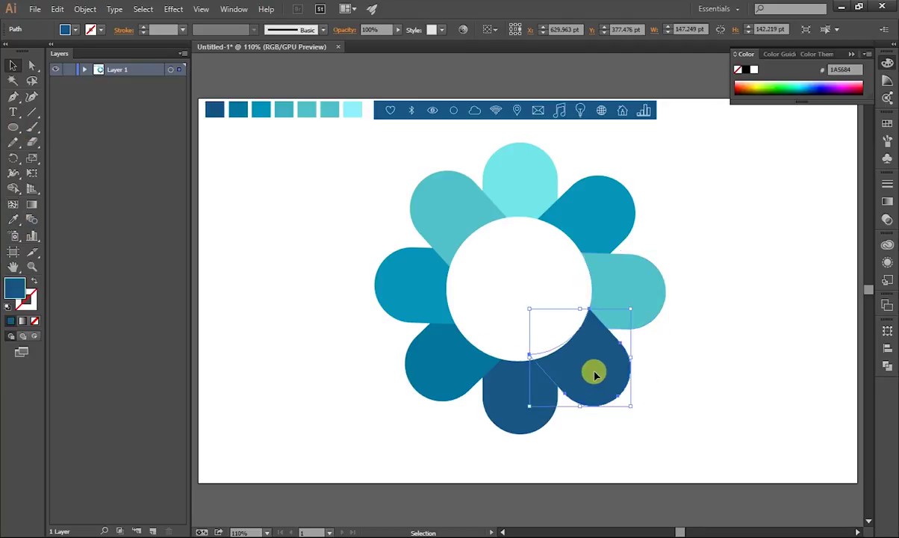
{"action": "left_click", "coordinate": [14, 221]}
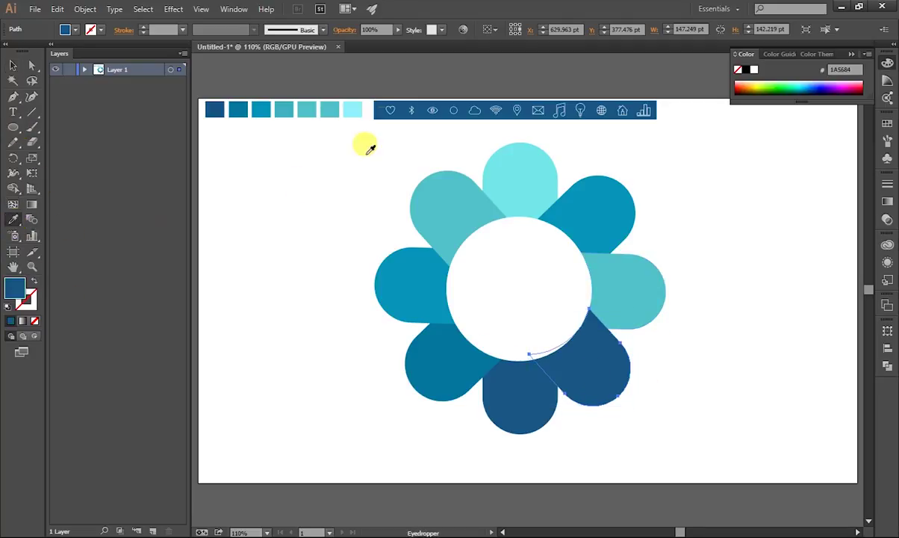
{"action": "left_click", "coordinate": [270, 107]}
{"action": "left_click", "coordinate": [13, 66]}
{"action": "left_click", "coordinate": [334, 353]}
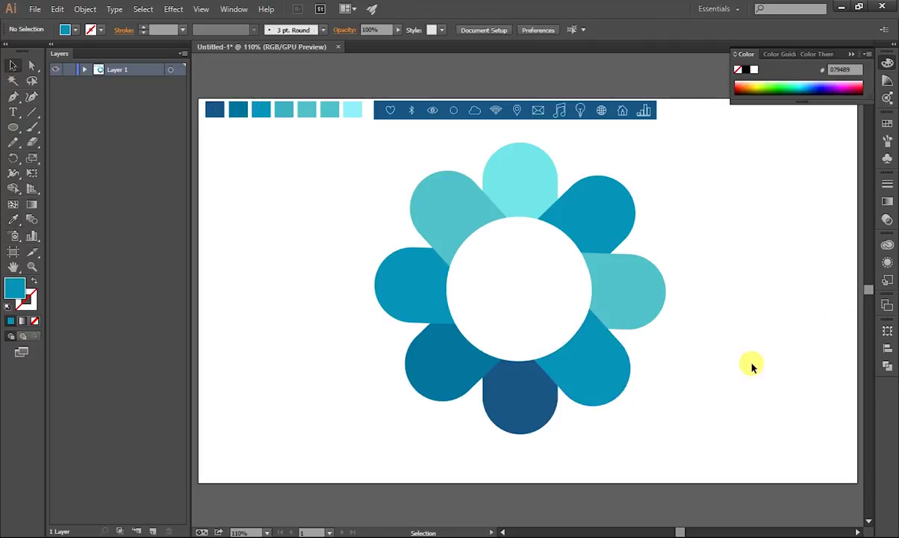
Fill the centre circle light grey and duplicate it shifted slightly upward.
{"action": "left_click", "coordinate": [548, 322]}
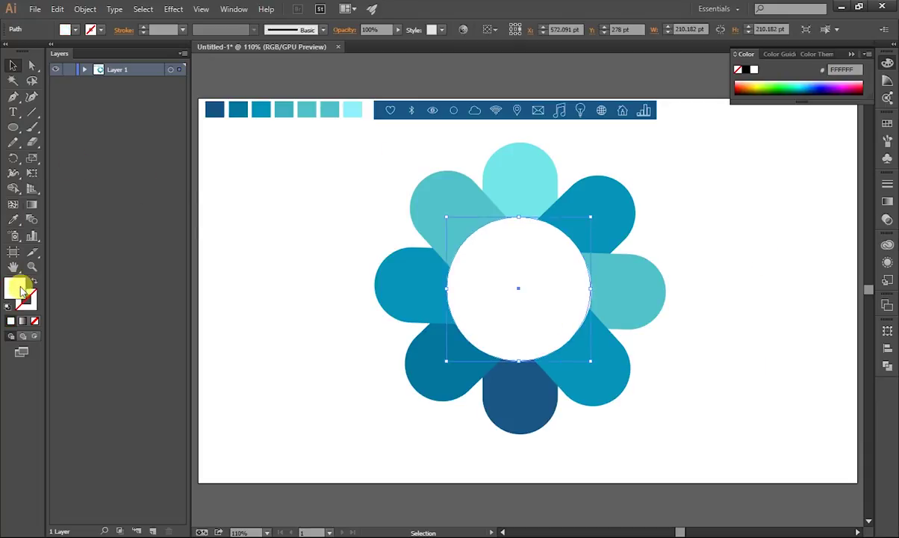
{"action": "left_click", "coordinate": [75, 29]}
{"action": "left_click", "coordinate": [91, 95]}
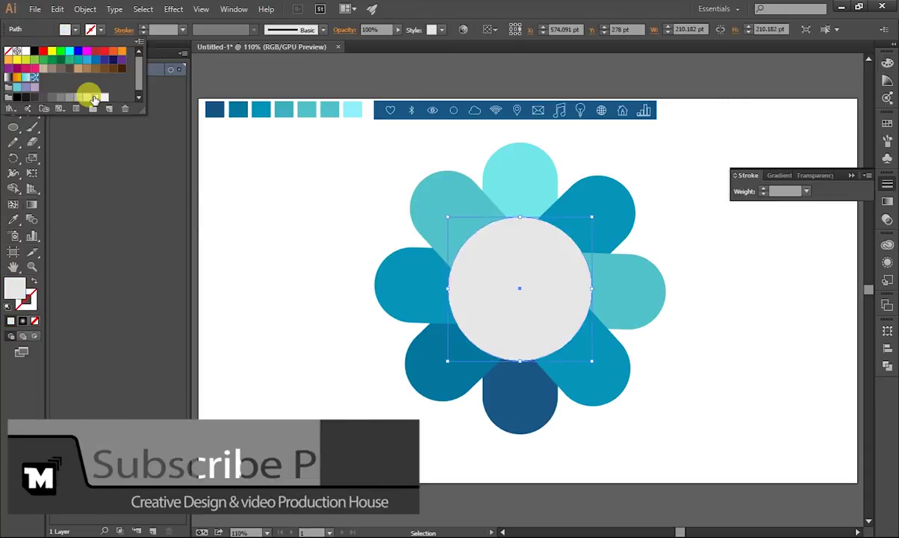
{"action": "left_click", "coordinate": [258, 247]}
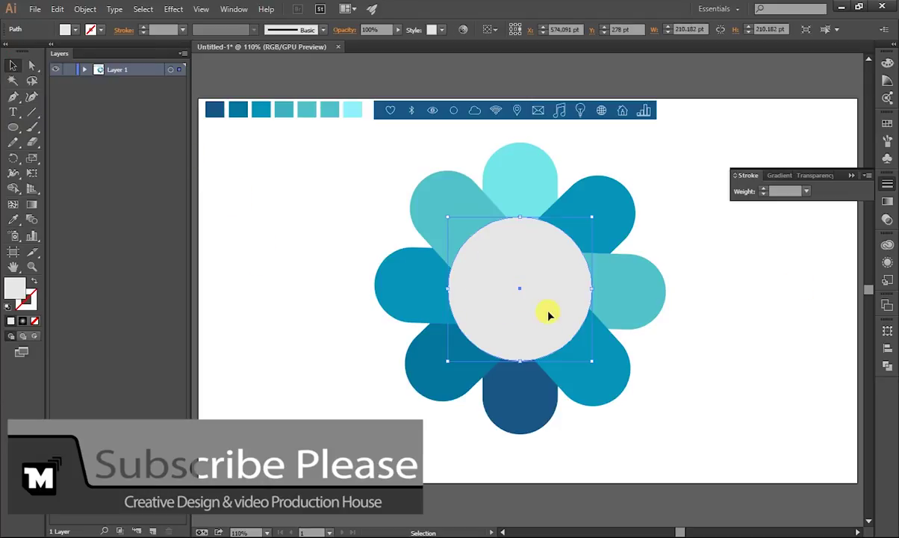
{"action": "left_click_drag", "start_coordinate": [547, 314], "coordinate": [551, 313]}
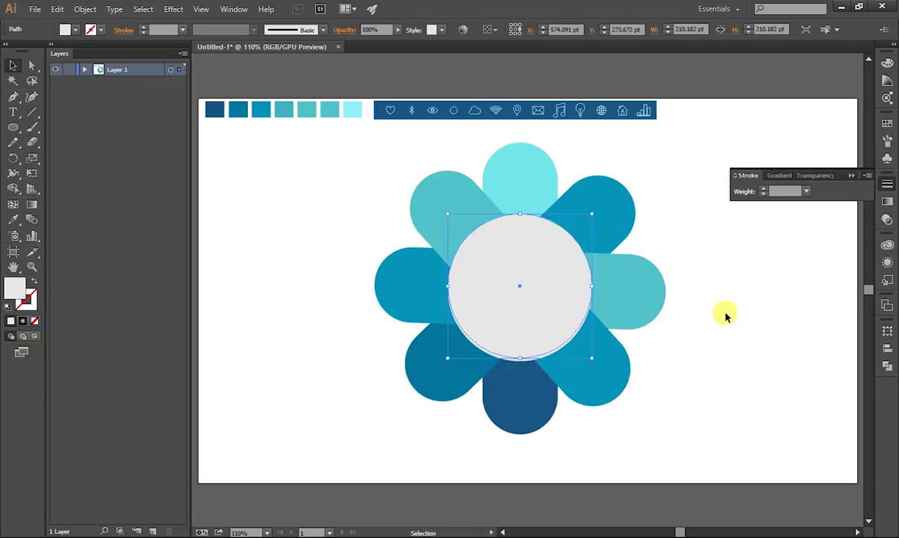
Make the copy darker grey, offset it slightly down, and Bring to Front.
{"action": "left_click", "coordinate": [71, 30]}
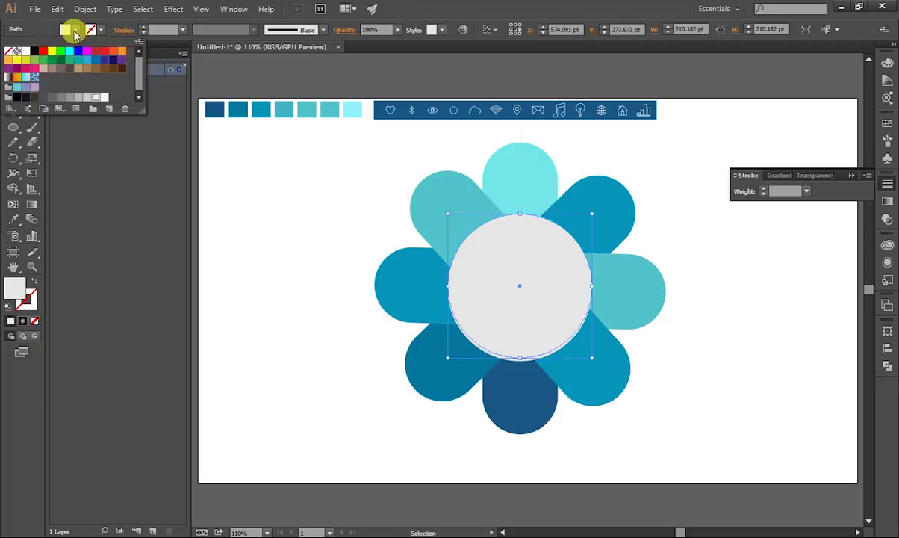
{"action": "left_click", "coordinate": [88, 100]}
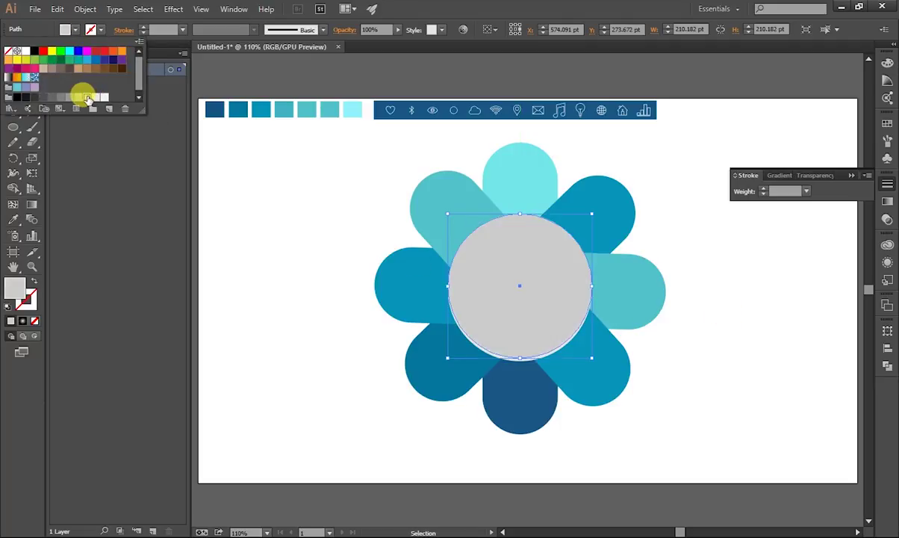
{"action": "left_click", "coordinate": [486, 359]}
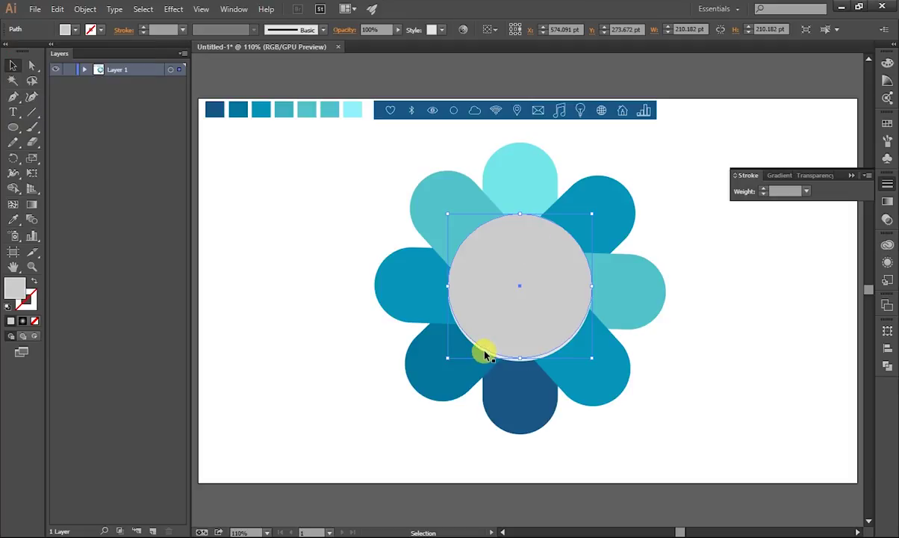
{"action": "left_click_drag", "start_coordinate": [522, 362], "coordinate": [524, 364]}
{"action": "right_click", "coordinate": [525, 364]}
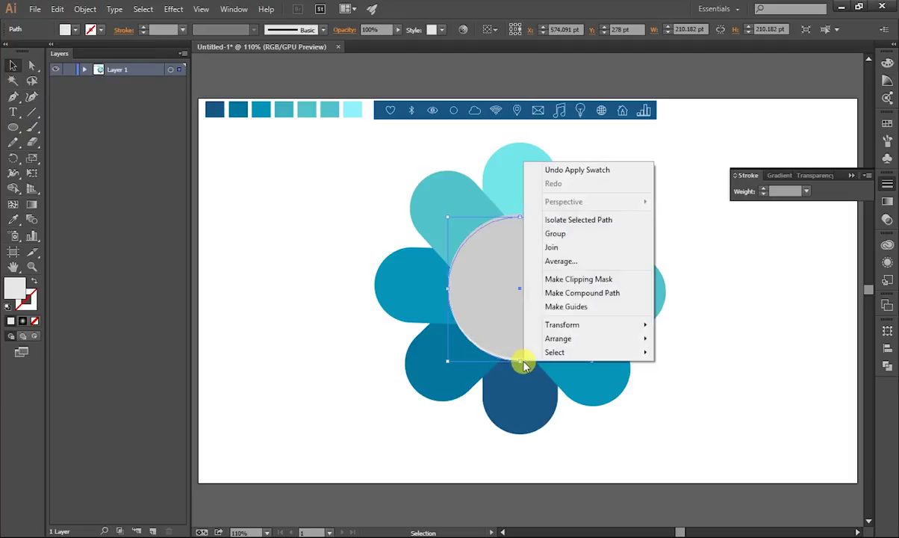
{"action": "left_click", "coordinate": [683, 344]}
{"action": "left_click", "coordinate": [686, 314]}
Set the top centre circle's fill to off-white F9F9F9.
{"action": "left_click", "coordinate": [538, 292]}
{"action": "left_click", "coordinate": [731, 204]}
{"action": "left_click", "coordinate": [525, 261]}
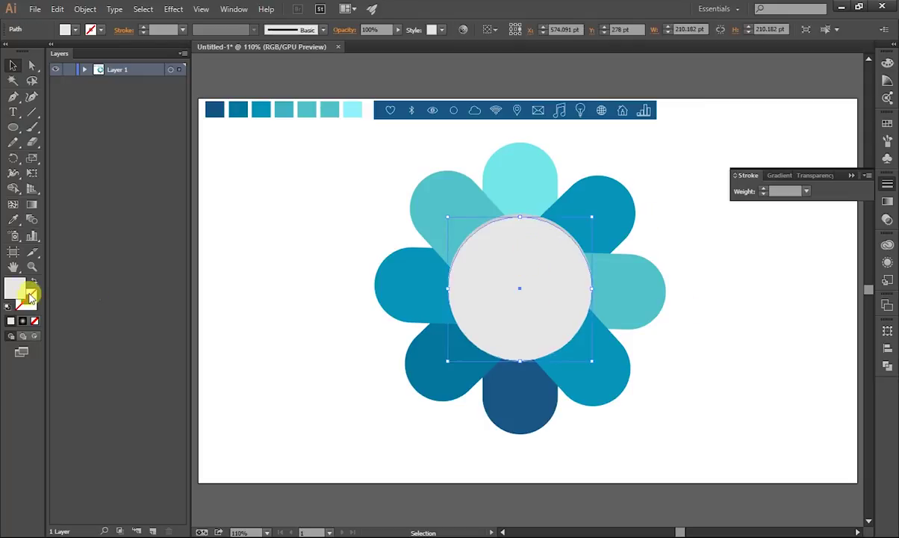
{"action": "double_click", "coordinate": [15, 287]}
{"action": "left_click", "coordinate": [136, 150]}
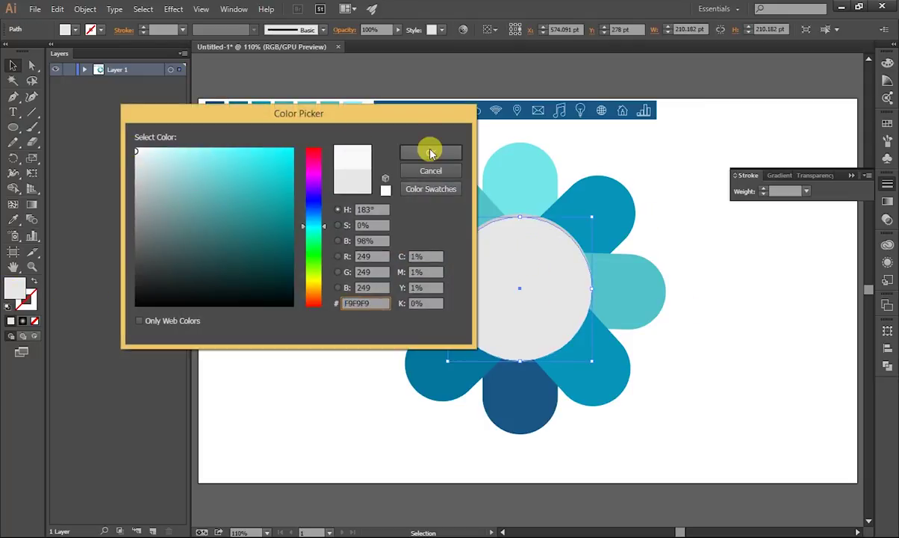
{"action": "left_click", "coordinate": [431, 152]}
{"action": "left_click", "coordinate": [823, 342]}
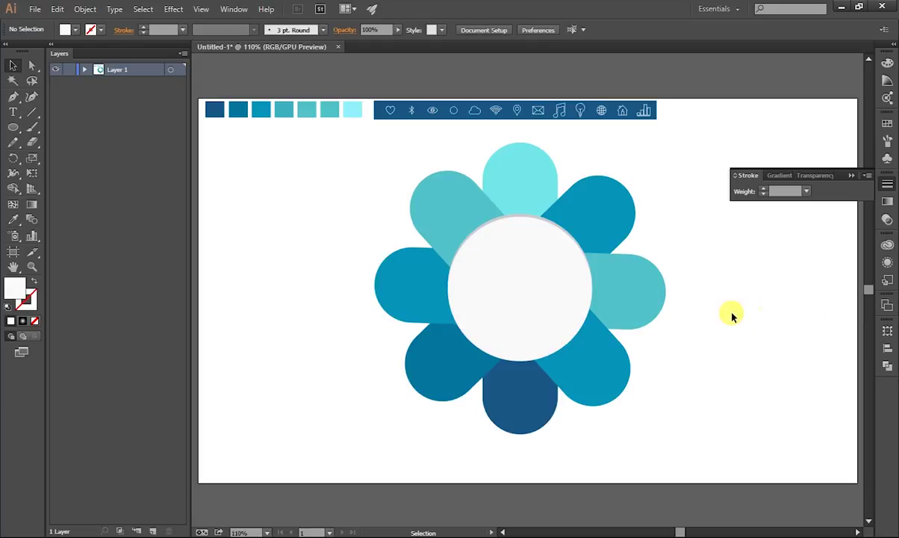
Move the heart icon onto the upper-left petal, bring it to front, and enlarge it to about 30 pt.
{"action": "left_click", "coordinate": [544, 310]}
{"action": "left_click", "coordinate": [859, 305]}
{"action": "left_click_drag", "start_coordinate": [394, 110], "coordinate": [448, 201]}
{"action": "left_click", "coordinate": [343, 195]}
{"action": "left_click", "coordinate": [438, 199]}
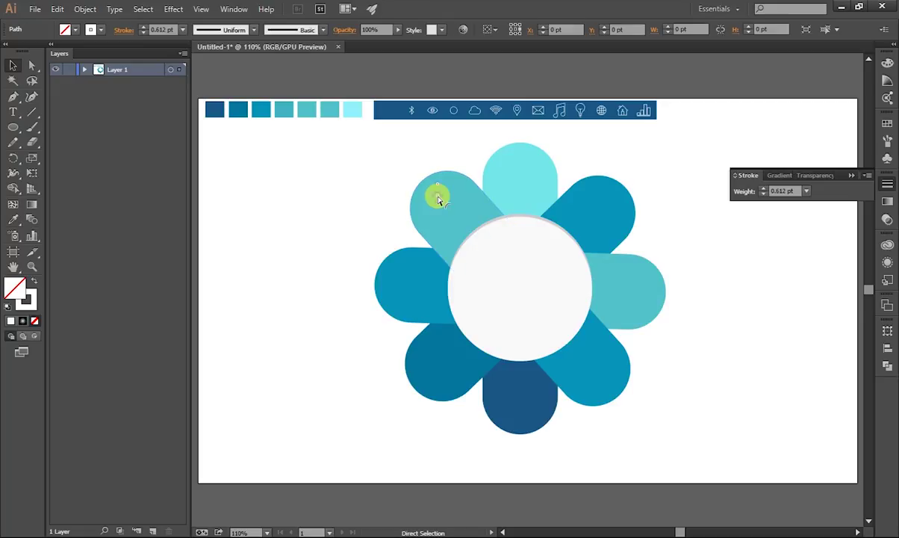
{"action": "right_click", "coordinate": [438, 199]}
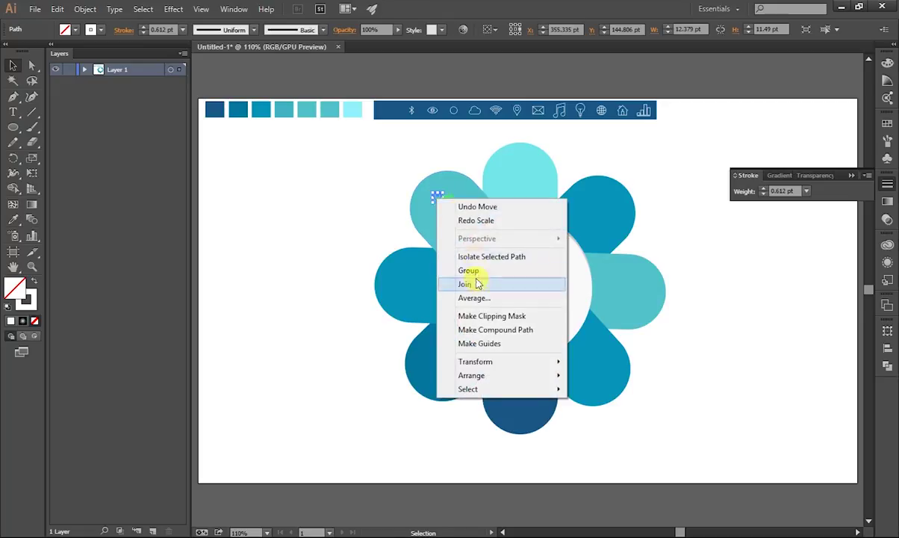
{"action": "left_click", "coordinate": [634, 377]}
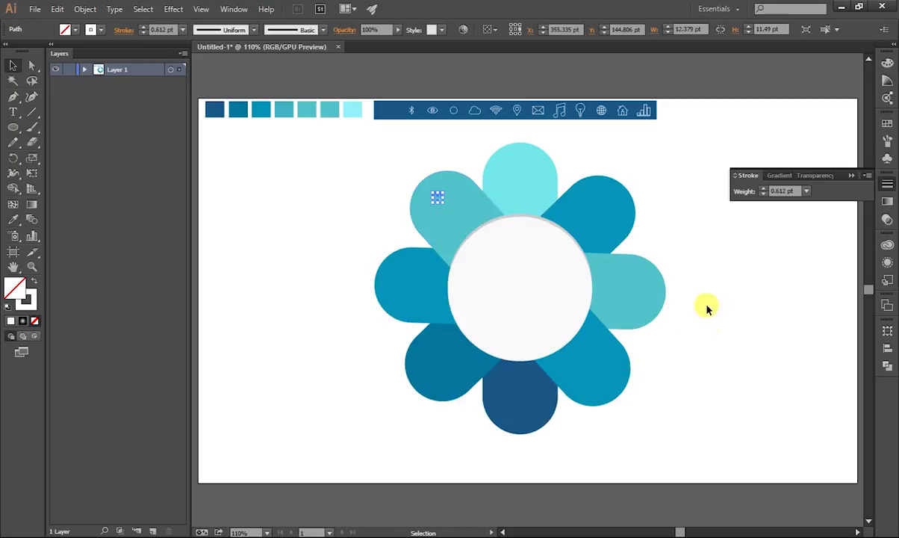
{"action": "mouse_move", "coordinate": [439, 201]}
{"action": "left_mouse_down"}
{"action": "mouse_move", "coordinate": [466, 211]}
{"action": "mouse_move", "coordinate": [449, 212]}
{"action": "left_mouse_up"}
Settle the heart in the upper-left petal and bring the row of banner icons to front.
{"action": "left_click", "coordinate": [241, 239]}
{"action": "left_click", "coordinate": [321, 216]}
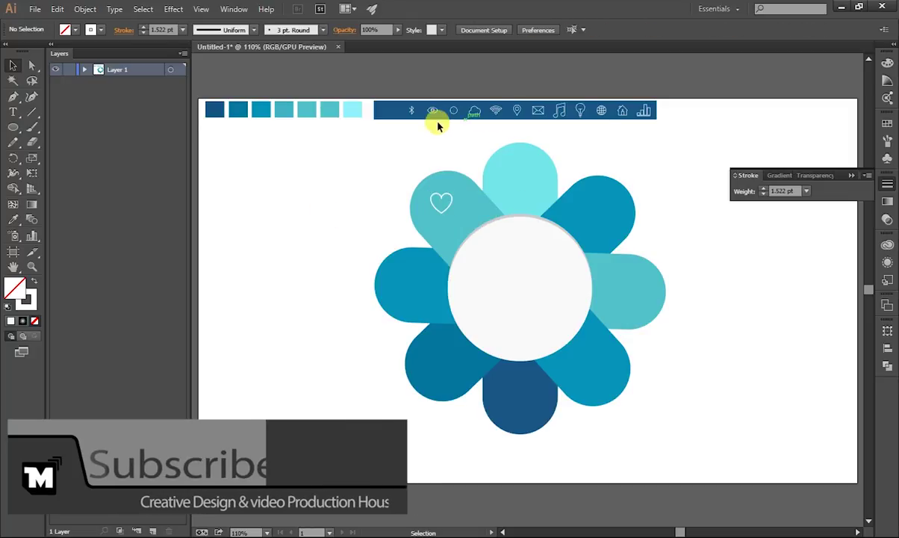
{"action": "left_click_drag", "start_coordinate": [401, 125], "coordinate": [642, 98]}
{"action": "right_click", "coordinate": [647, 112]}
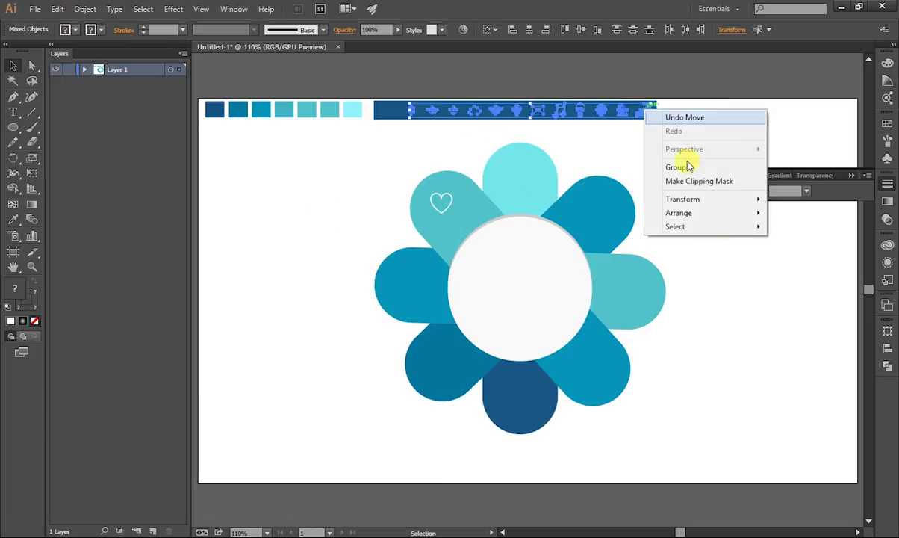
{"action": "mouse_move", "coordinate": [678, 213]}
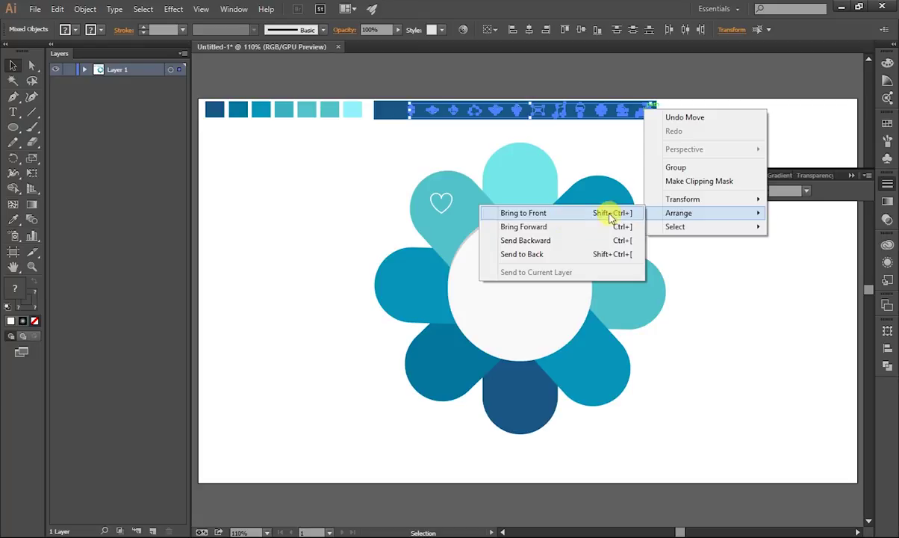
{"action": "left_click", "coordinate": [607, 212]}
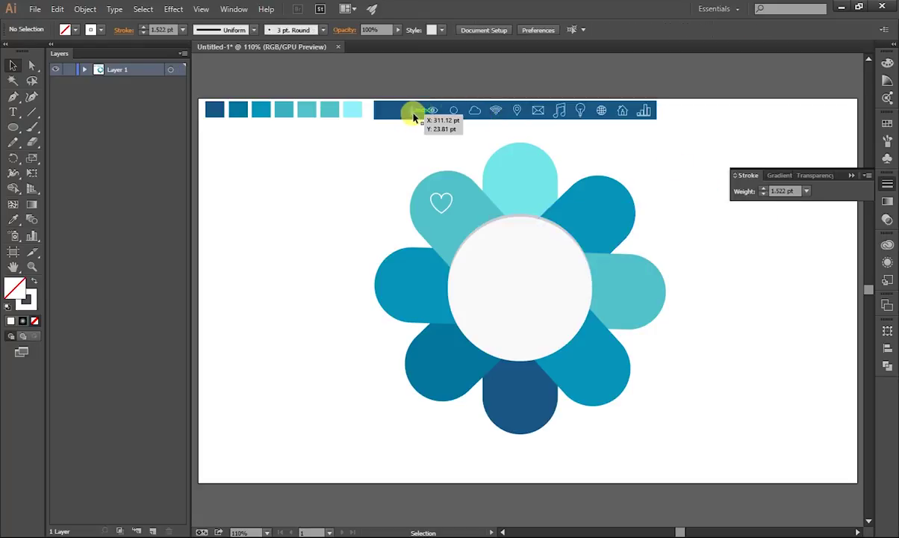
Move the remaining icon row down below the dark banner, just above the flower.
{"action": "mouse_move", "coordinate": [414, 117]}
{"action": "left_mouse_down"}
{"action": "mouse_move", "coordinate": [653, 120]}
{"action": "mouse_move", "coordinate": [747, 132]}
{"action": "left_mouse_up"}
{"action": "left_click_drag", "start_coordinate": [594, 112], "coordinate": [604, 135]}
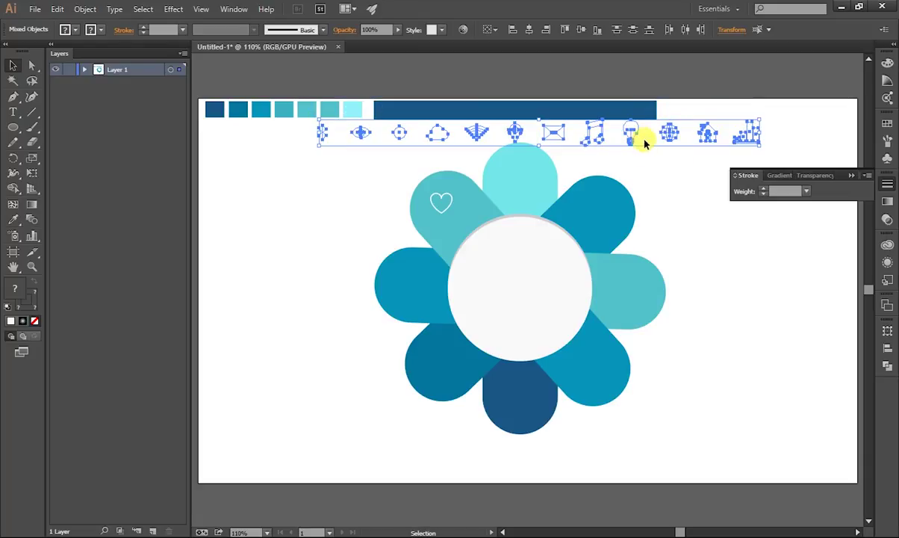
{"action": "left_click", "coordinate": [655, 168]}
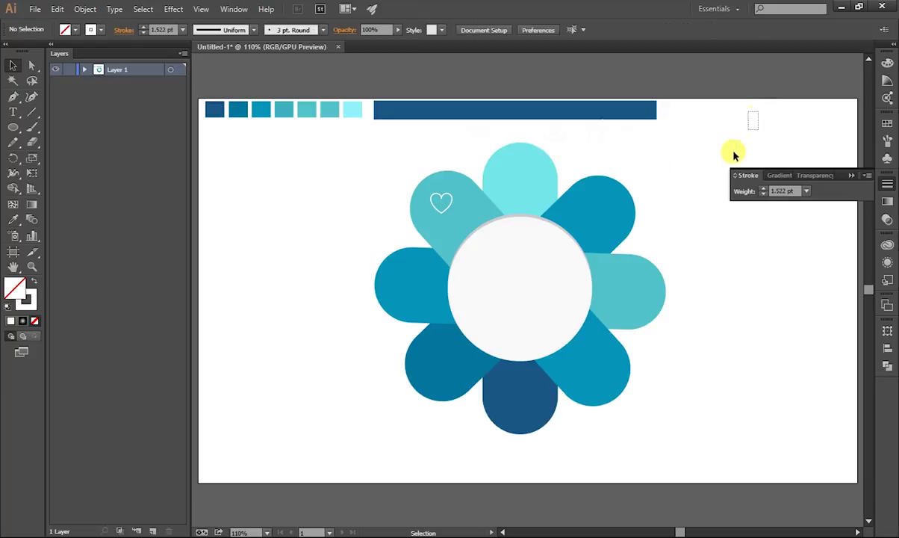
Move the bar chart icon onto the upper-right petal and bring it to the front.
{"action": "mouse_move", "coordinate": [745, 133]}
{"action": "left_mouse_down"}
{"action": "mouse_move", "coordinate": [608, 189]}
{"action": "mouse_move", "coordinate": [602, 211]}
{"action": "left_mouse_up"}
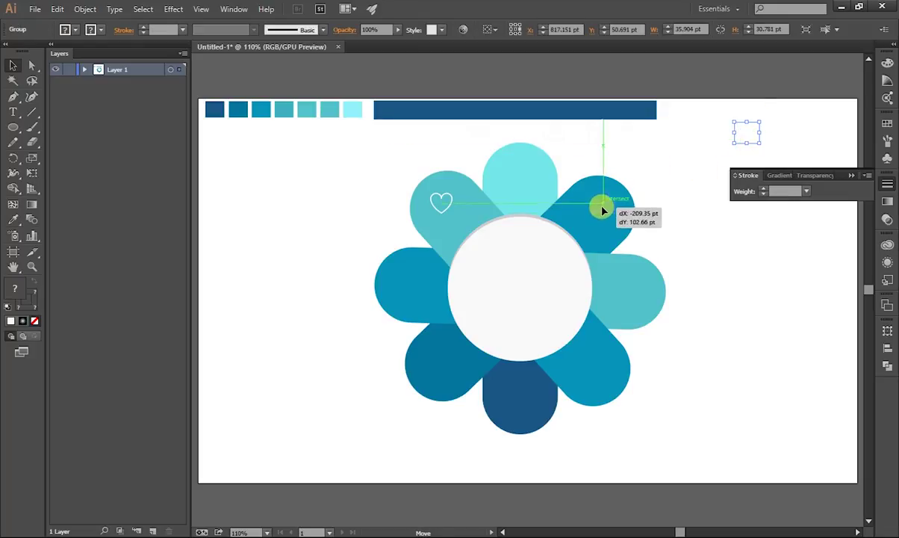
{"action": "right_click", "coordinate": [602, 208]}
{"action": "left_click", "coordinate": [769, 310]}
{"action": "left_click", "coordinate": [760, 264]}
Place the globe icon on the right petal, enlarging it slightly to fit.
{"action": "left_click_drag", "start_coordinate": [670, 132], "coordinate": [634, 296]}
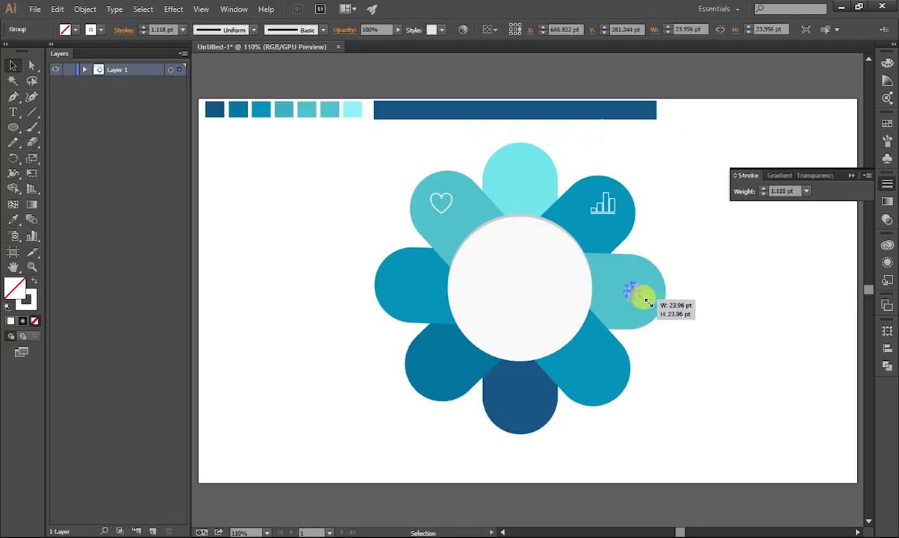
{"action": "left_click", "coordinate": [735, 281]}
{"action": "left_click_drag", "start_coordinate": [633, 296], "coordinate": [644, 301]}
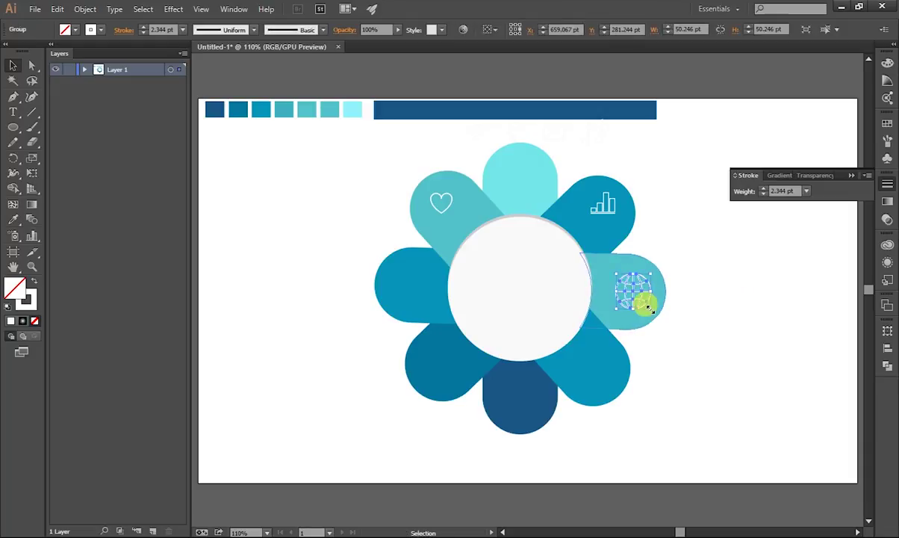
{"action": "left_click", "coordinate": [713, 273]}
Place the music note on the lower-right petal and the envelope on the top petal.
{"action": "left_click_drag", "start_coordinate": [591, 133], "coordinate": [589, 372]}
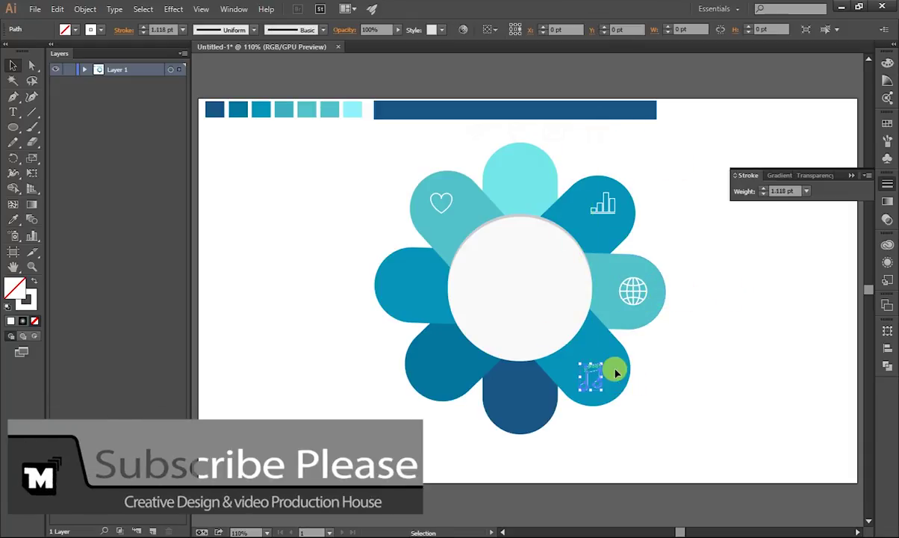
{"action": "left_click", "coordinate": [708, 369]}
{"action": "mouse_move", "coordinate": [537, 127]}
{"action": "left_mouse_down"}
{"action": "mouse_move", "coordinate": [527, 177]}
{"action": "mouse_move", "coordinate": [555, 188]}
{"action": "left_mouse_up"}
{"action": "left_click", "coordinate": [681, 164]}
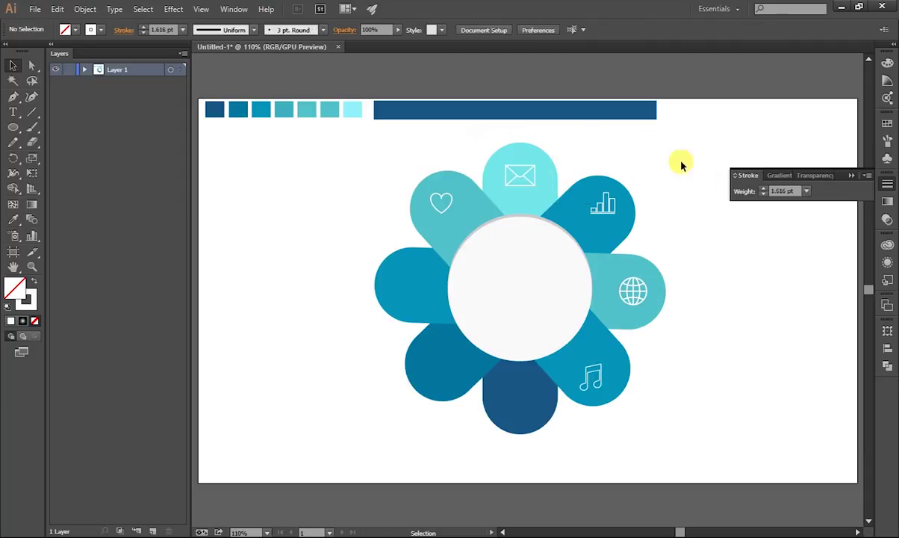
Delete the small stray path below the colour bar.
{"action": "left_click", "coordinate": [438, 142]}
{"action": "key", "text": "Delete"}
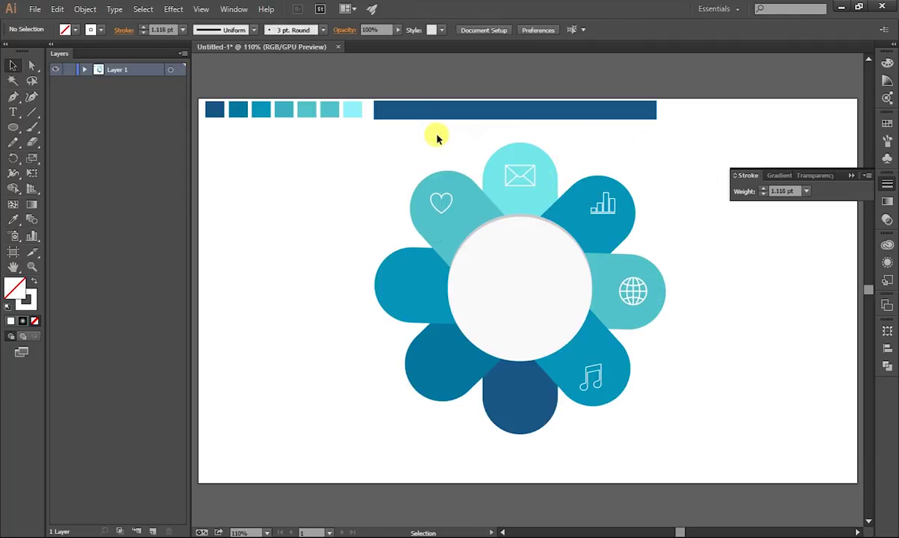
{"action": "left_click_drag", "start_coordinate": [443, 134], "coordinate": [432, 155]}
{"action": "left_click_drag", "start_coordinate": [423, 123], "coordinate": [451, 145]}
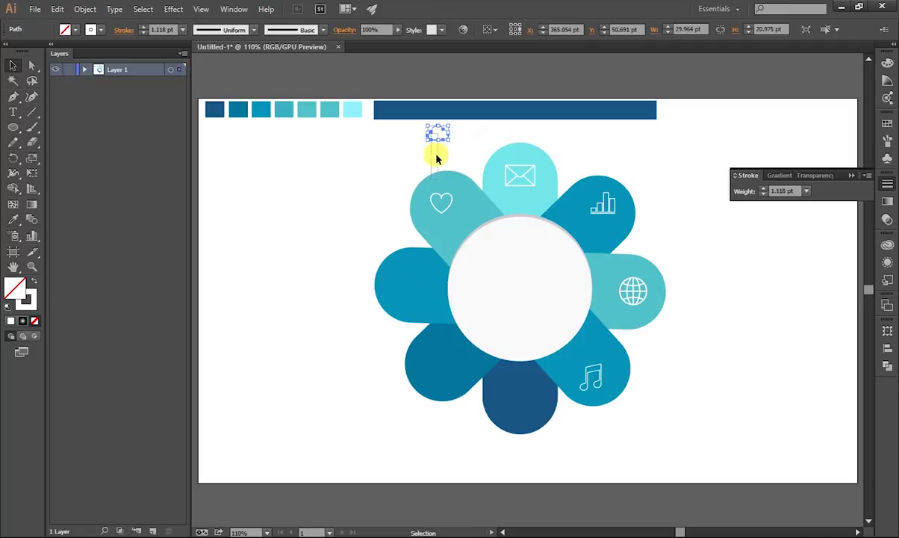
{"action": "key", "text": "Delete"}
Place the ring on the left petal, wifi on the bottom, pin on the lower-left petal.
{"action": "left_click", "coordinate": [401, 140]}
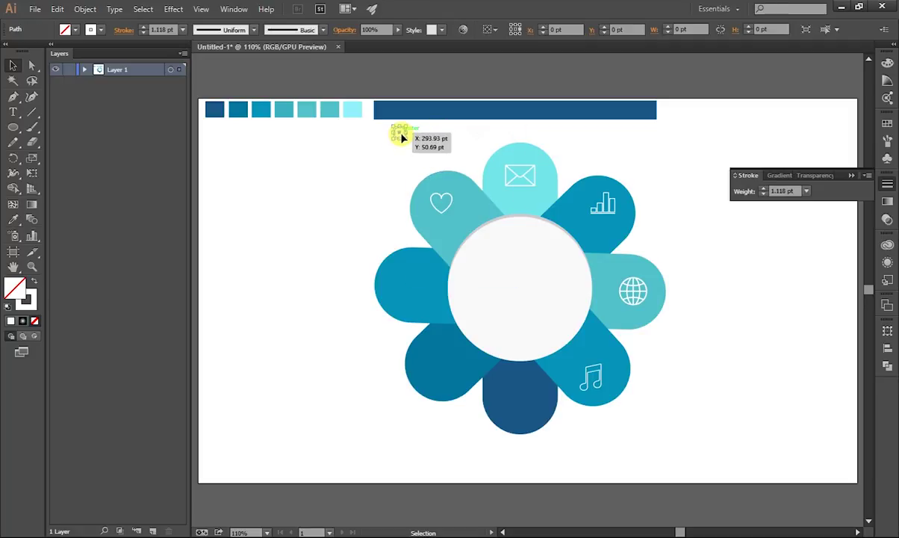
{"action": "left_click_drag", "start_coordinate": [401, 134], "coordinate": [410, 286]}
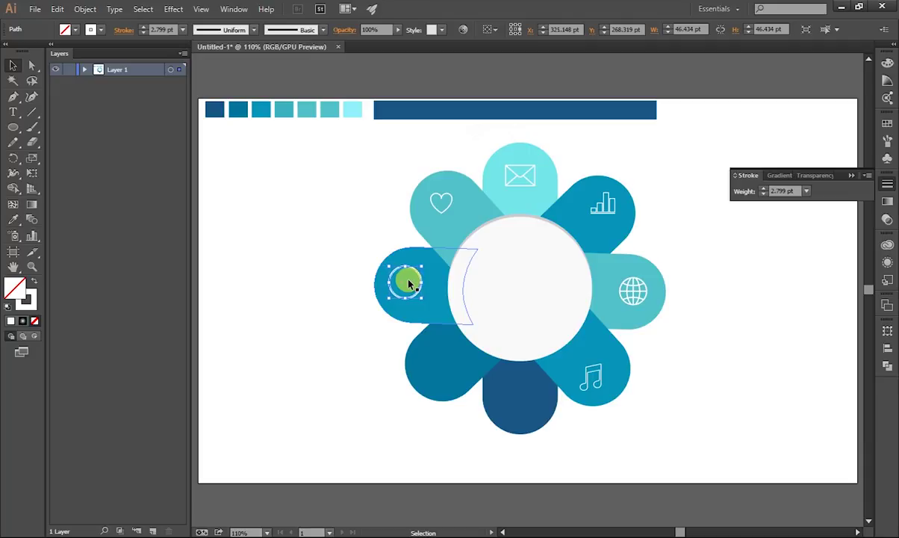
{"action": "left_click", "coordinate": [300, 335]}
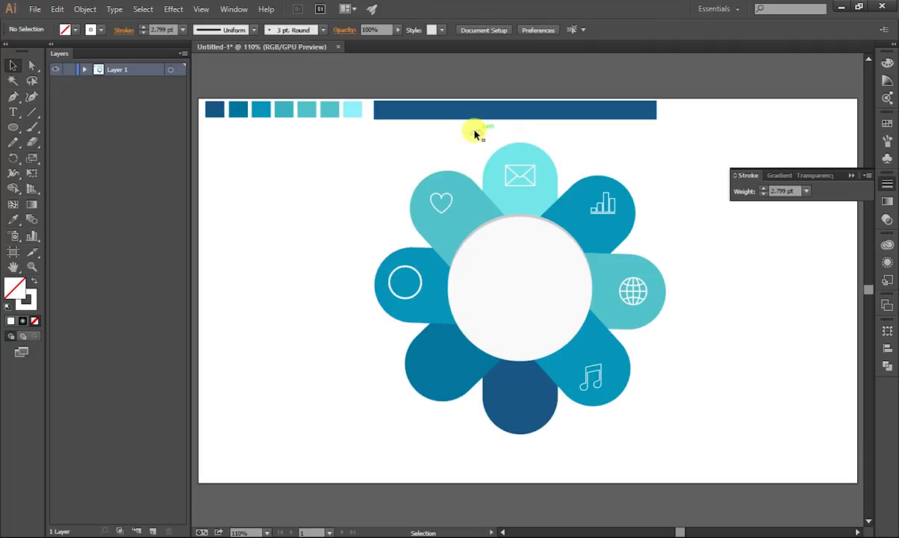
{"action": "left_click_drag", "start_coordinate": [478, 133], "coordinate": [518, 415]}
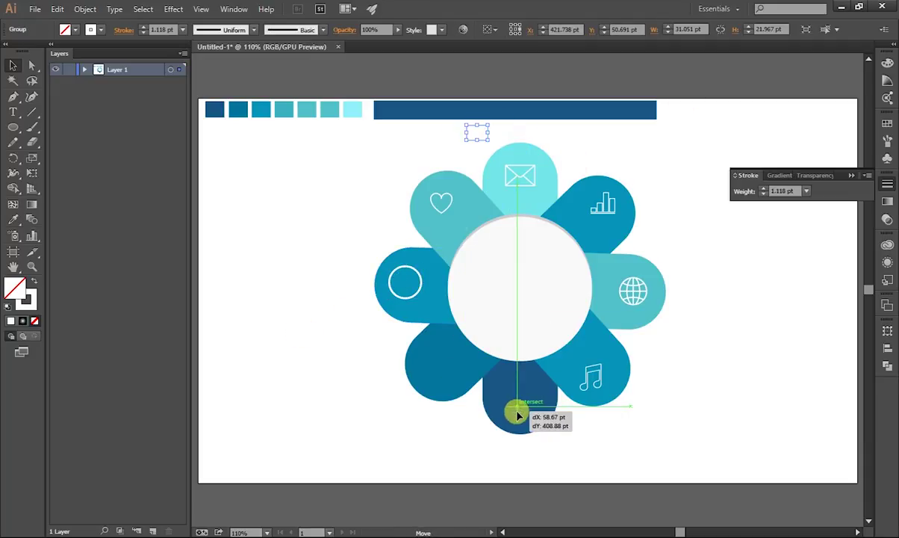
{"action": "left_click_drag", "start_coordinate": [518, 414], "coordinate": [537, 429]}
{"action": "left_click", "coordinate": [721, 417]}
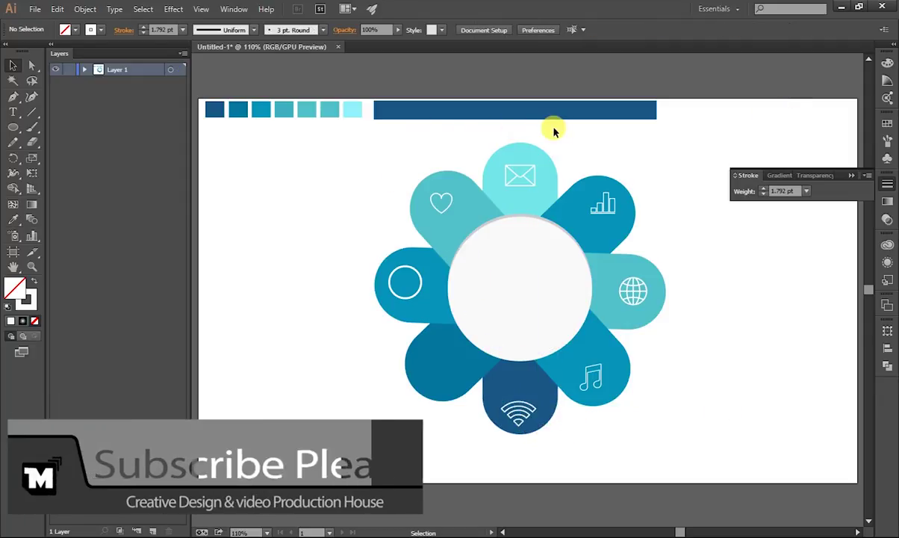
{"action": "mouse_move", "coordinate": [517, 130]}
{"action": "left_mouse_down"}
{"action": "mouse_move", "coordinate": [436, 368]}
{"action": "mouse_move", "coordinate": [448, 387]}
{"action": "left_mouse_up"}
{"action": "left_click", "coordinate": [351, 443]}
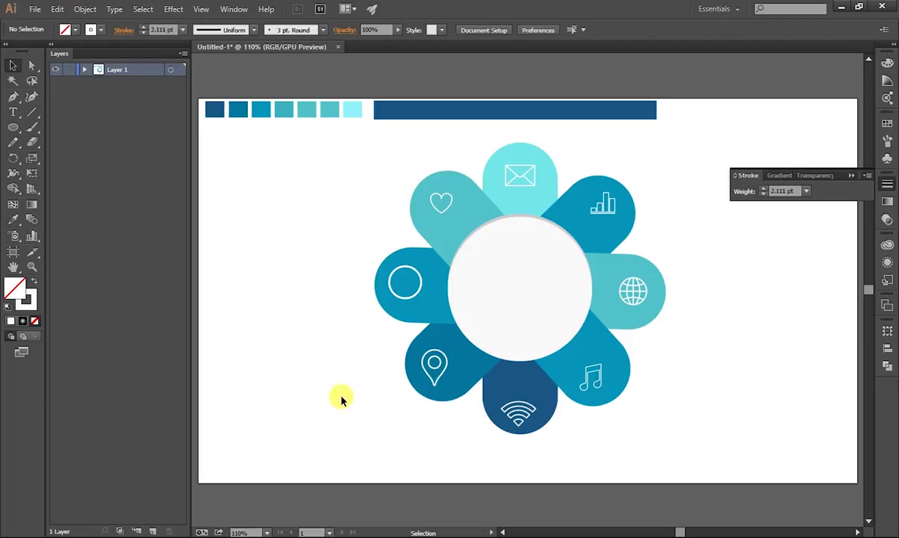
Apply a Drop Shadow to the centre circle: 52% opacity, 7 pt offsets, 5 pt blur.
{"action": "left_click", "coordinate": [543, 219]}
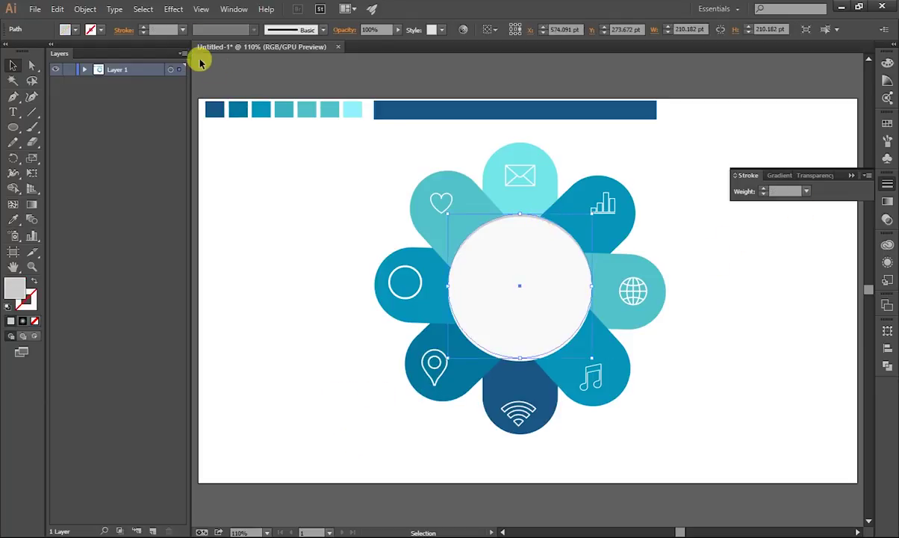
{"action": "left_click", "coordinate": [173, 9]}
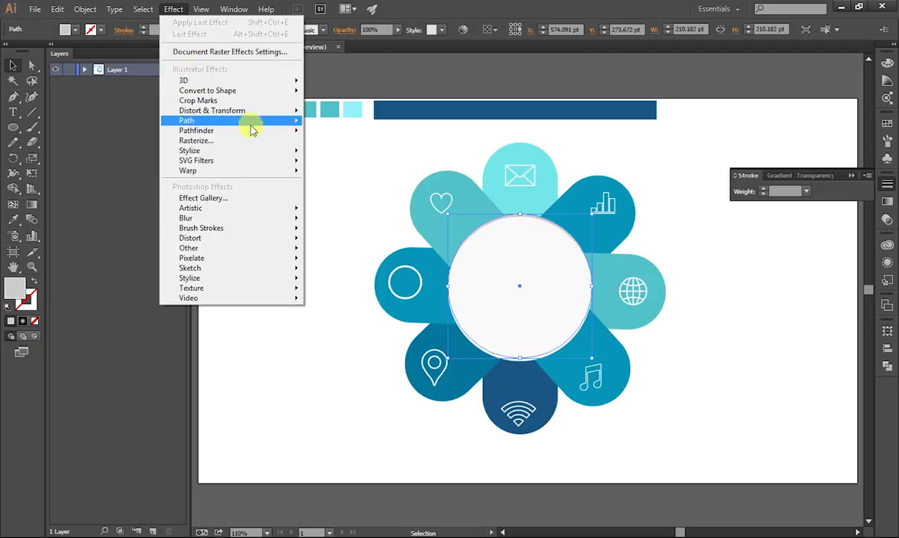
{"action": "mouse_move", "coordinate": [190, 150]}
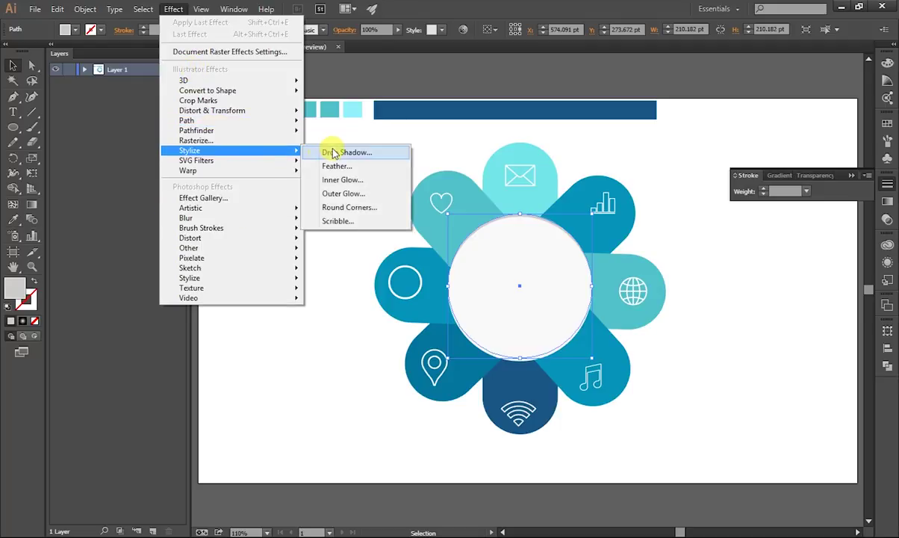
{"action": "left_click", "coordinate": [329, 150]}
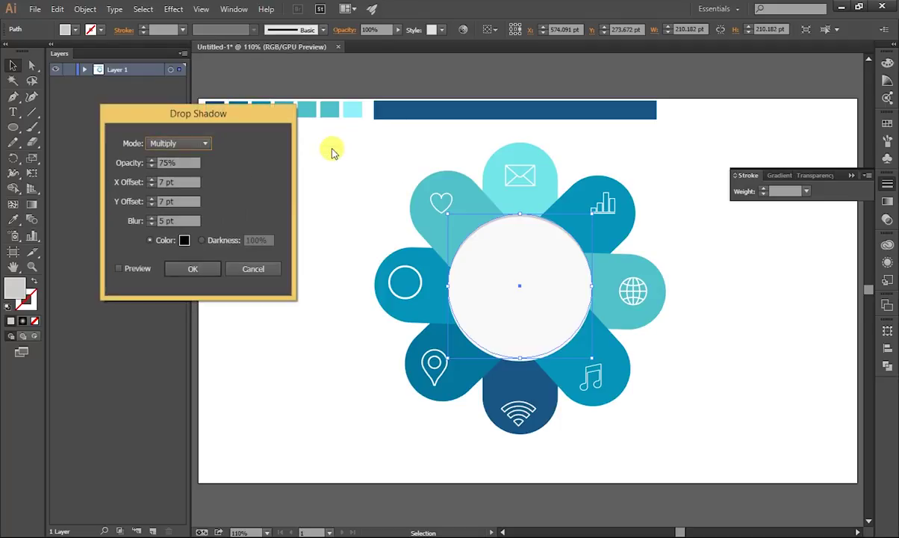
{"action": "left_click", "coordinate": [118, 268]}
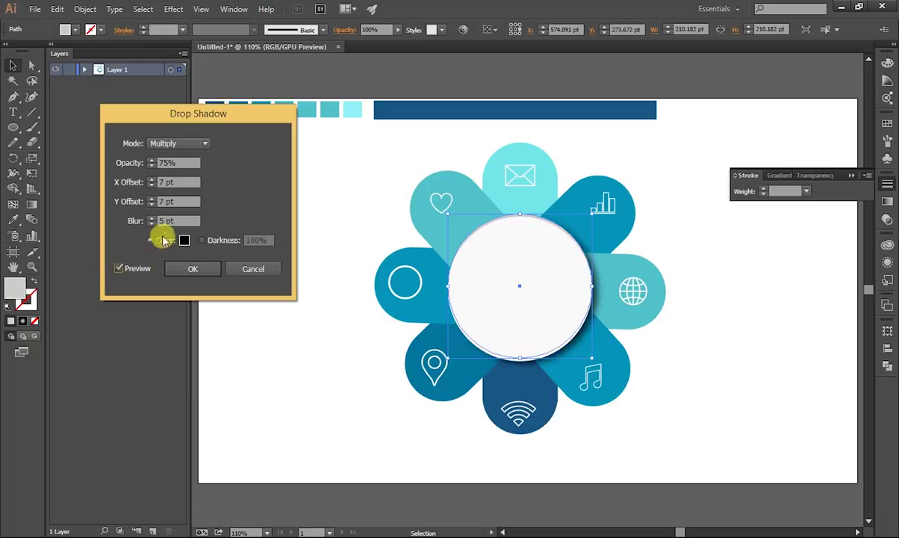
{"action": "left_click", "coordinate": [194, 270]}
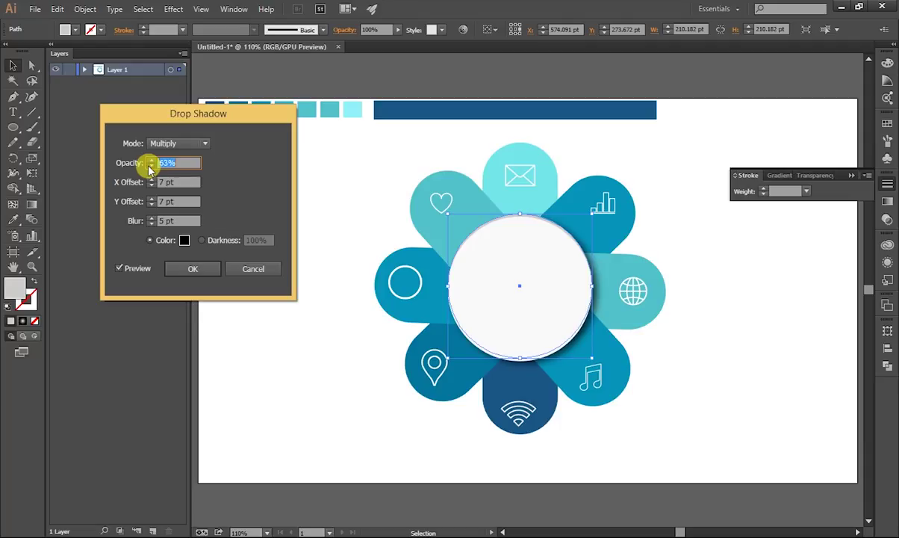
{"action": "left_click", "coordinate": [198, 270]}
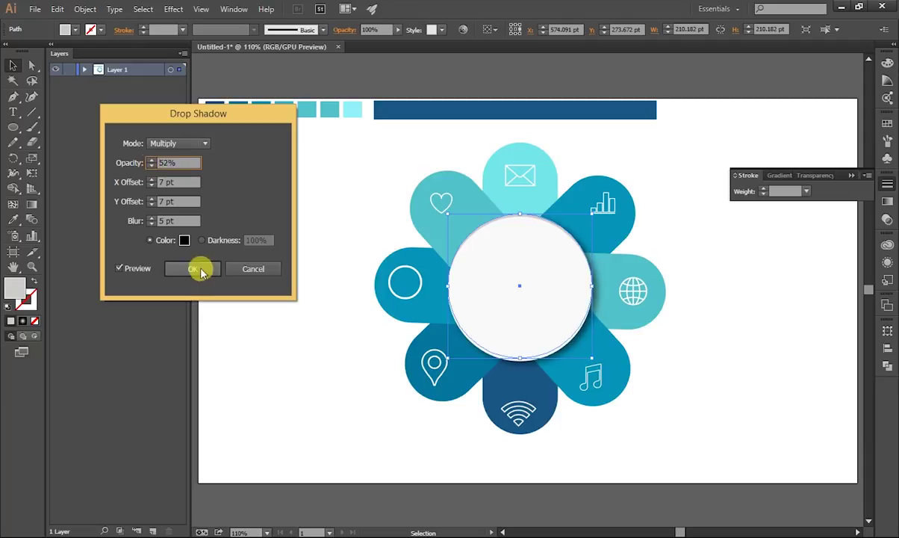
{"action": "left_click", "coordinate": [283, 327]}
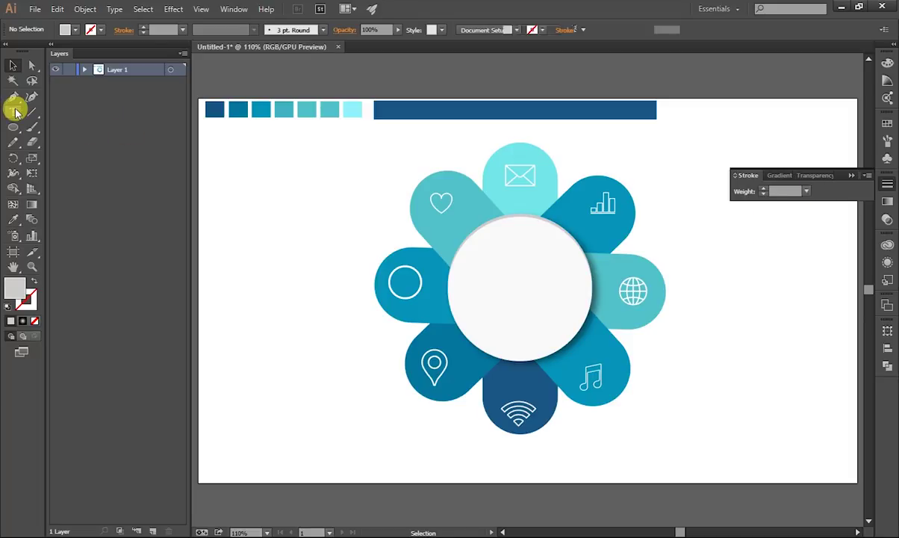
Type MOTIVILA on the canvas and set it in Adequate Extra Light.
{"action": "left_click_drag", "start_coordinate": [15, 111], "coordinate": [77, 112]}
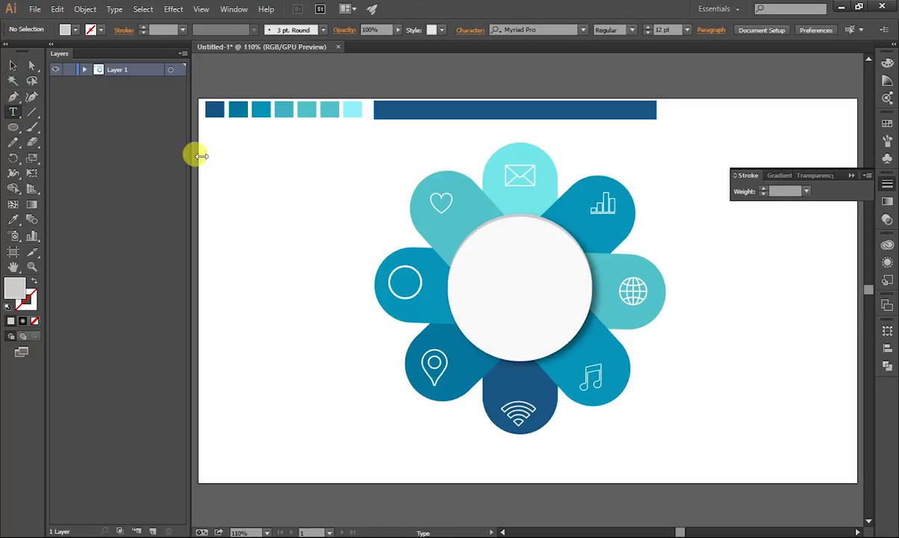
{"action": "left_click", "coordinate": [244, 223]}
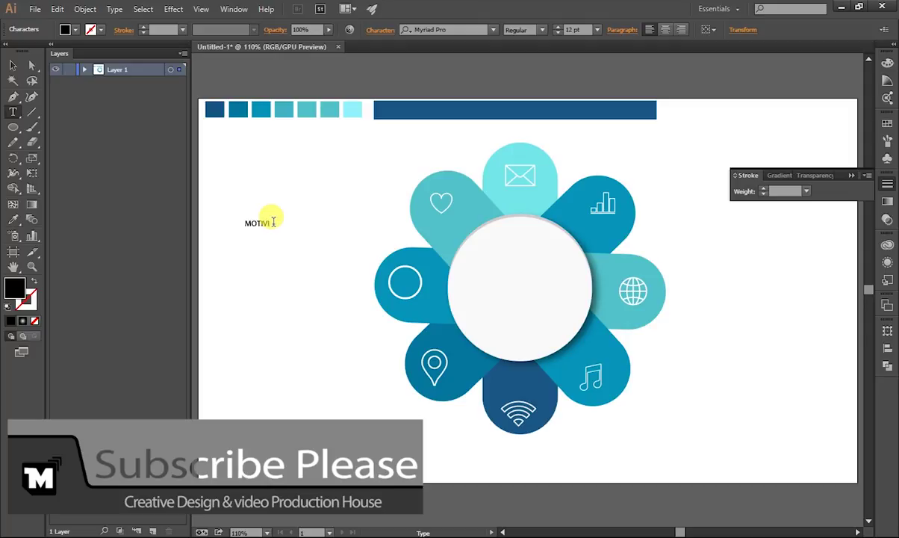
{"action": "left_click", "coordinate": [14, 64]}
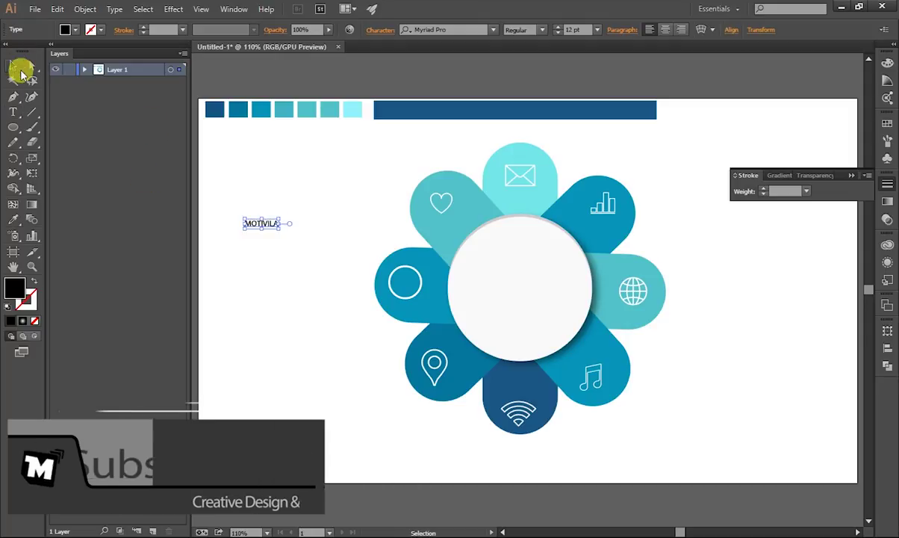
{"action": "left_click", "coordinate": [493, 29]}
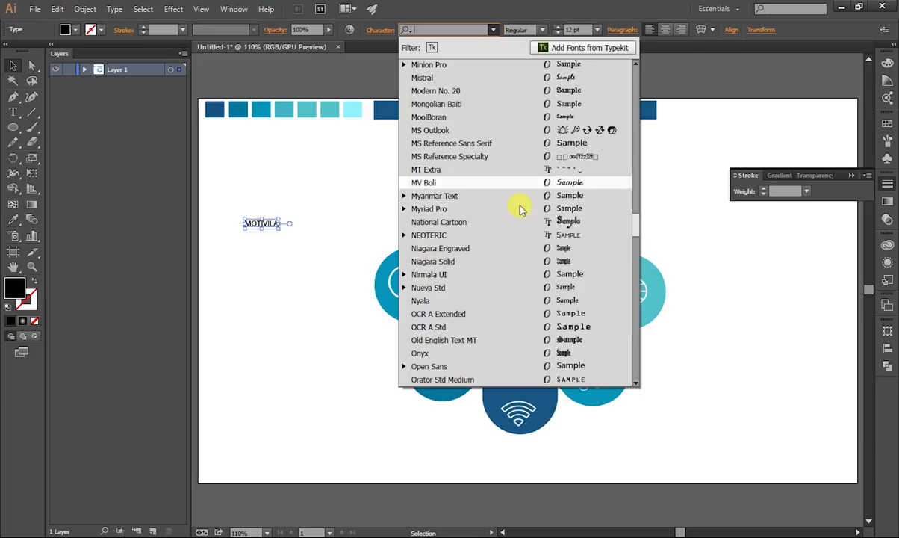
{"action": "scroll", "coordinate": [542, 291], "scroll_direction": "down", "scroll_amount": 3}
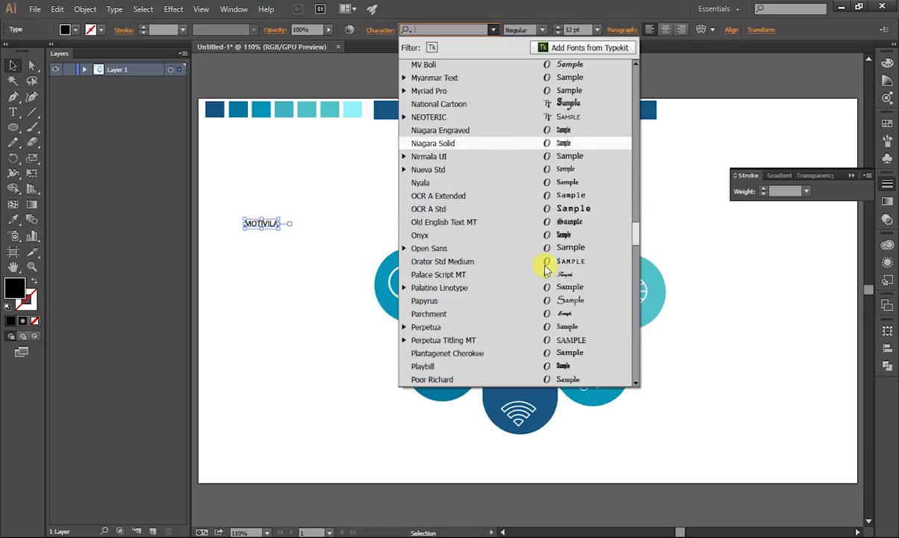
{"action": "type", "text": "ad"}
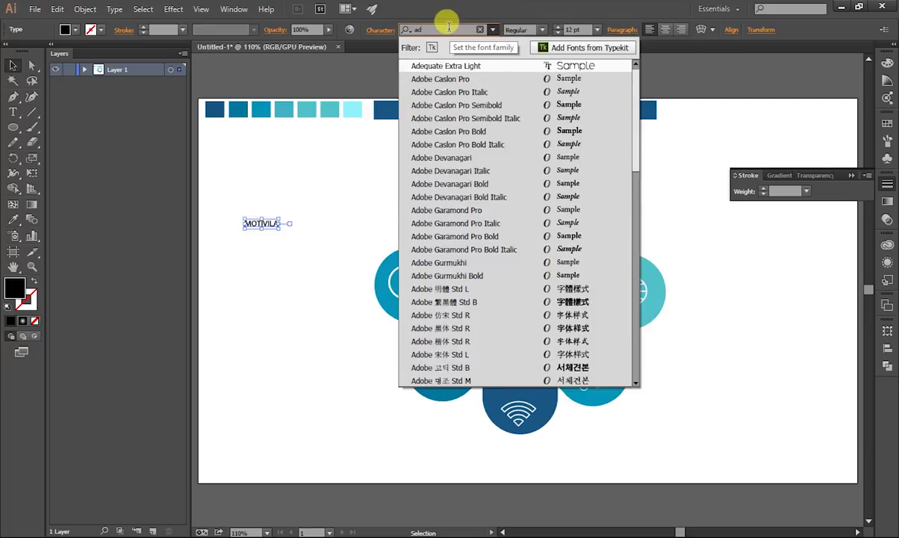
{"action": "left_click", "coordinate": [415, 66]}
Scale MOTIVILA into the centre circle and retype its lower copy as STUDIO.
{"action": "mouse_move", "coordinate": [290, 230]}
{"action": "left_mouse_down"}
{"action": "mouse_move", "coordinate": [543, 267]}
{"action": "mouse_move", "coordinate": [535, 312]}
{"action": "left_mouse_up"}
{"action": "left_click", "coordinate": [674, 267]}
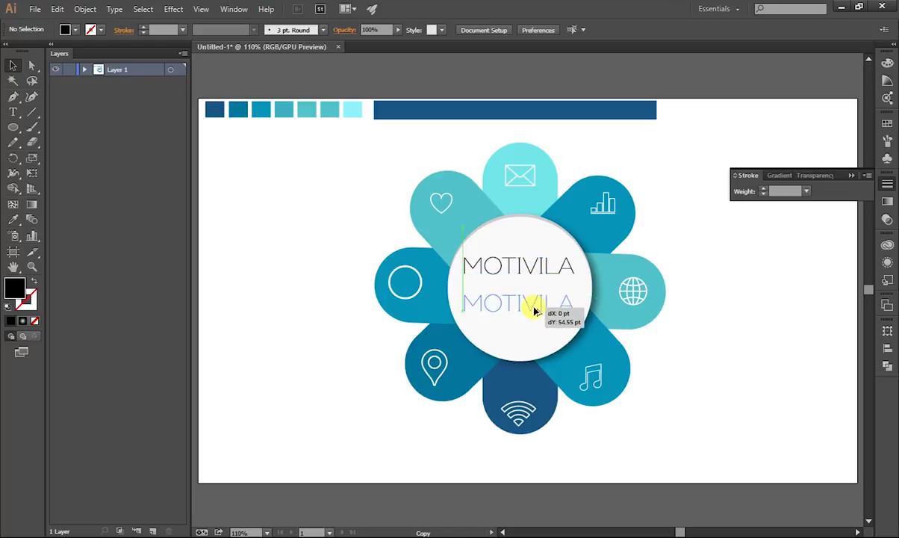
{"action": "double_click", "coordinate": [538, 305]}
{"action": "left_click_drag", "start_coordinate": [572, 303], "coordinate": [467, 302]}
{"action": "type", "text": "St"}
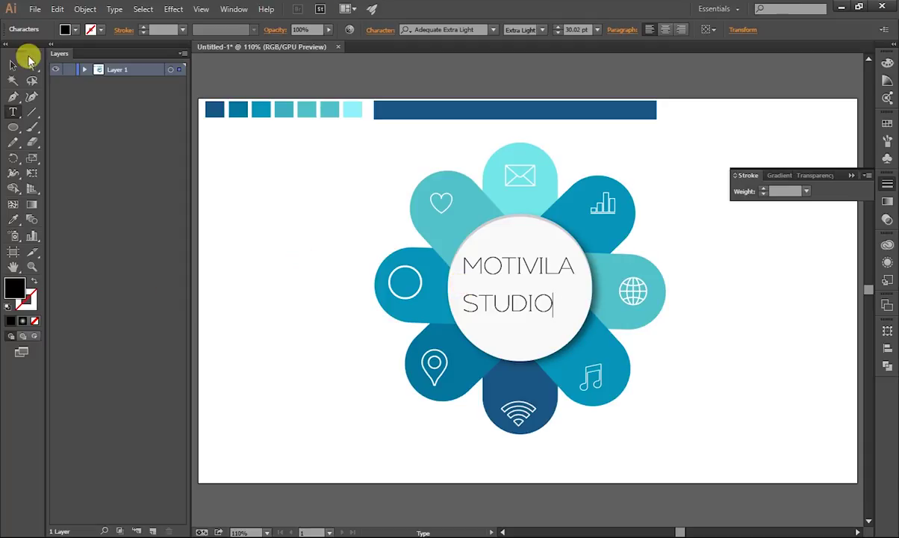
Shrink STUDIO to about 19.07 pt and nudge both title lines to centre them.
{"action": "left_click", "coordinate": [13, 65]}
{"action": "left_click_drag", "start_coordinate": [554, 316], "coordinate": [523, 291]}
{"action": "left_click", "coordinate": [521, 267]}
{"action": "left_click", "coordinate": [515, 285], "text": "shift"}
{"action": "key", "text": "Down"}
{"action": "key", "text": "Down"}
{"action": "key", "text": "Down"}
{"action": "key", "text": "Down"}
{"action": "key", "text": "Down"}
{"action": "key", "text": "Down"}
{"action": "key", "text": "Right"}
{"action": "key", "text": "Right"}
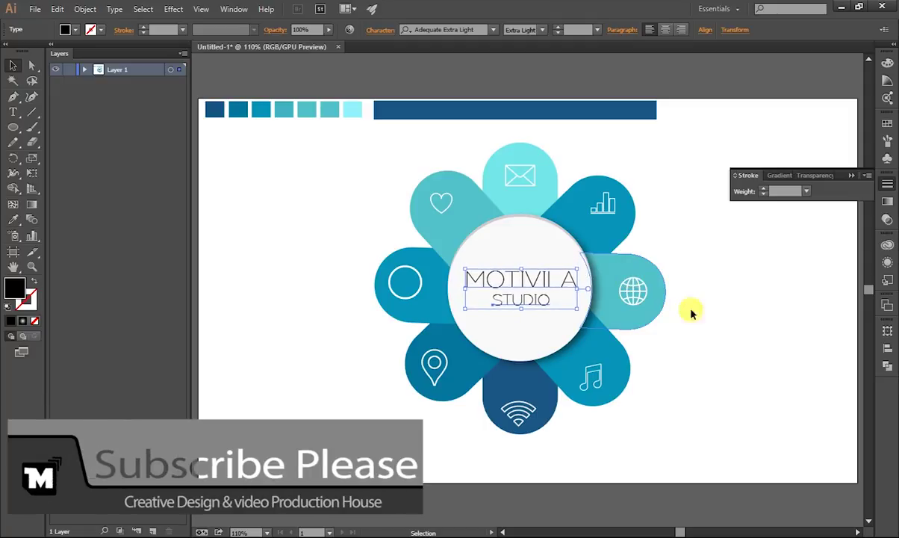
{"action": "left_click", "coordinate": [753, 295]}
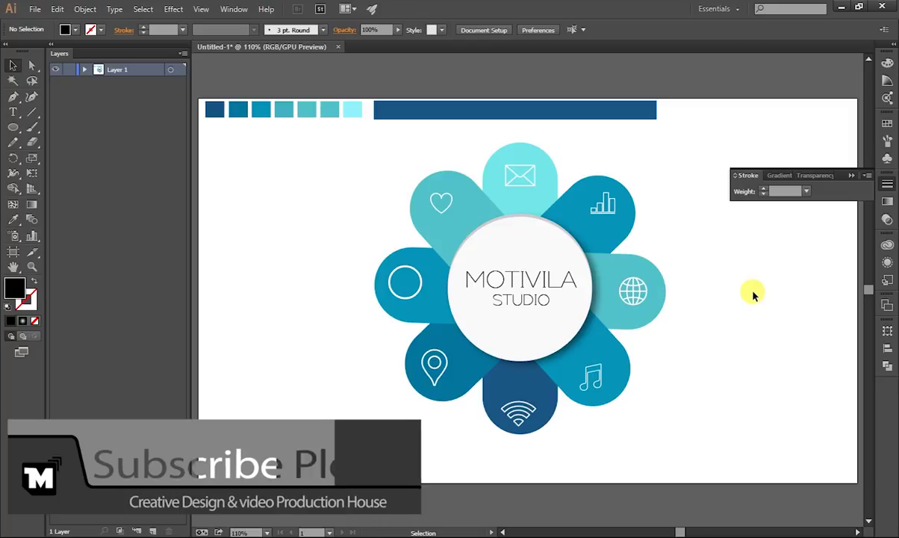